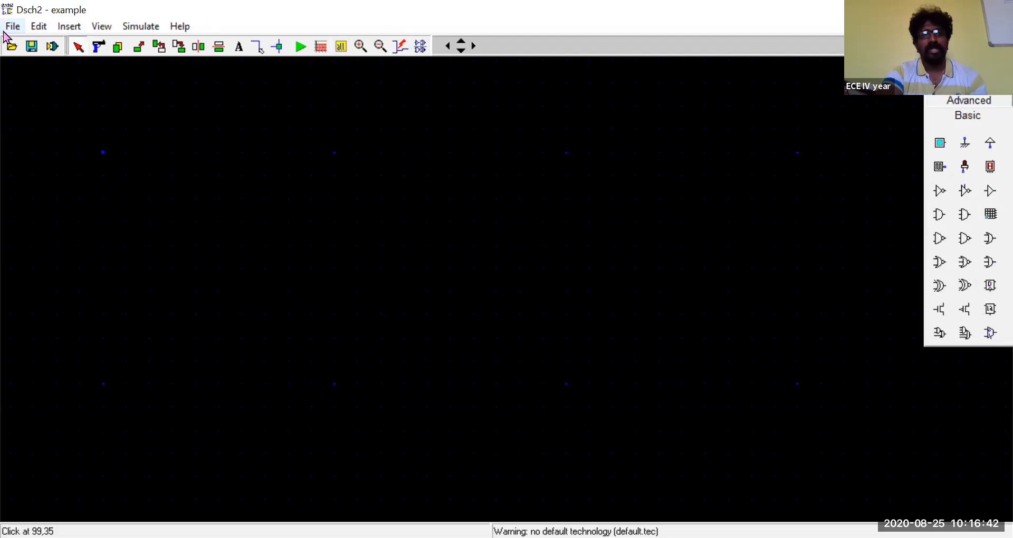
Switch the schematic display to monochrome and back to color.
{"action": "left_click", "coordinate": [13, 26]}
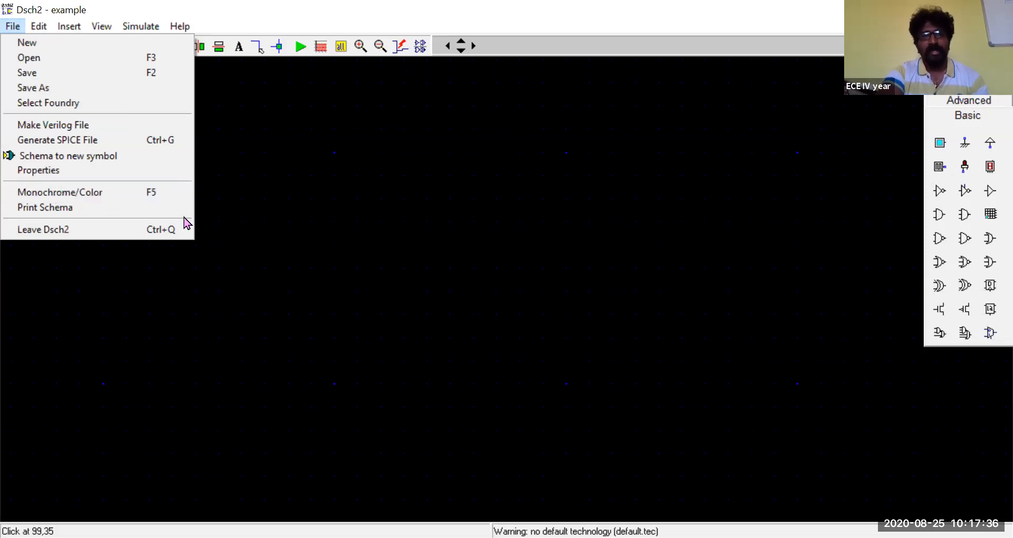
{"action": "left_click", "coordinate": [100, 198]}
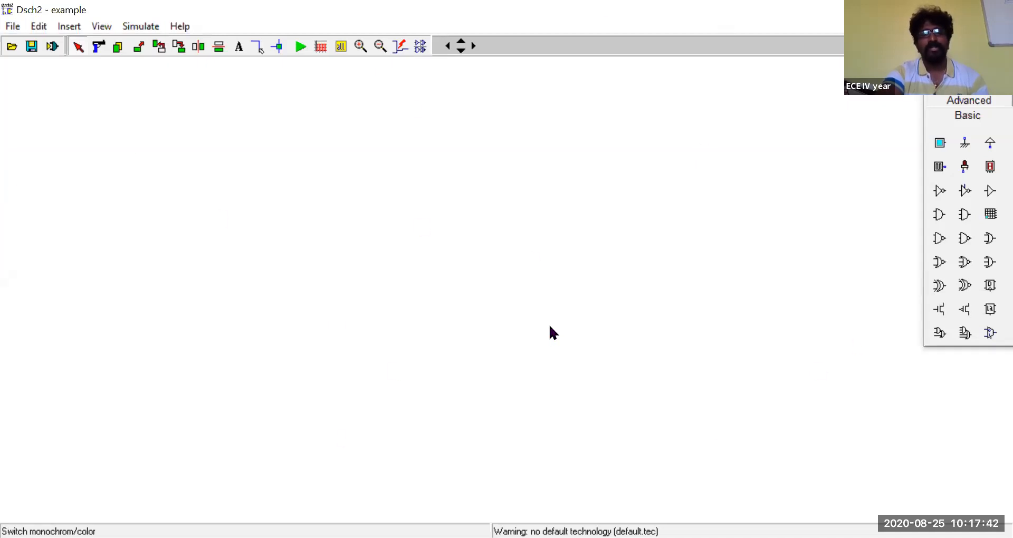
{"action": "left_click", "coordinate": [12, 26]}
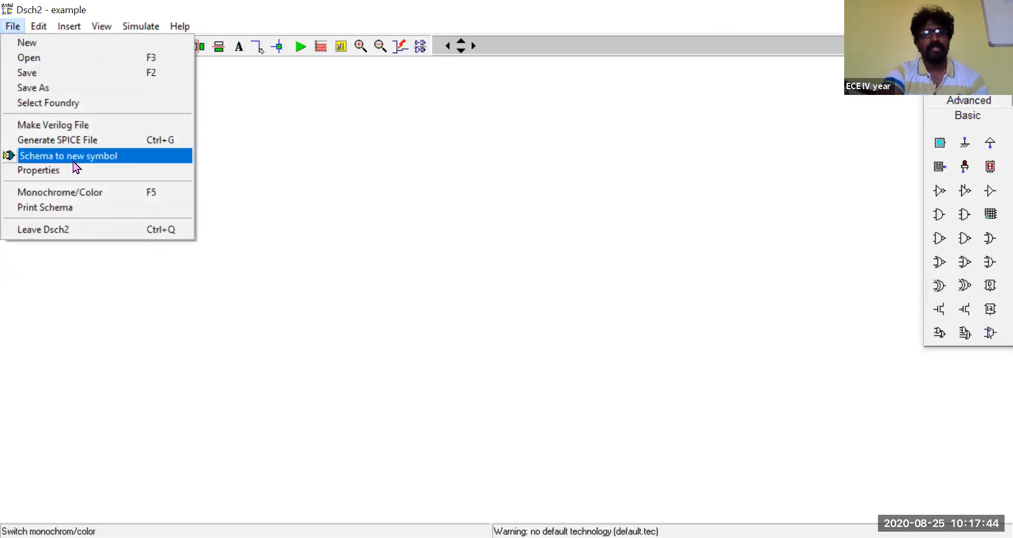
{"action": "left_click", "coordinate": [83, 193]}
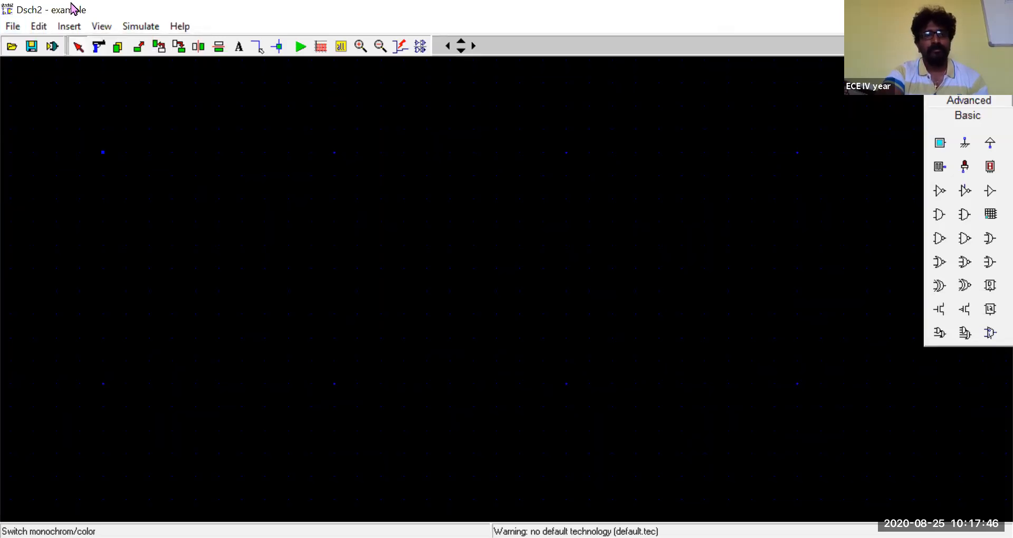
{"action": "left_click", "coordinate": [38, 26]}
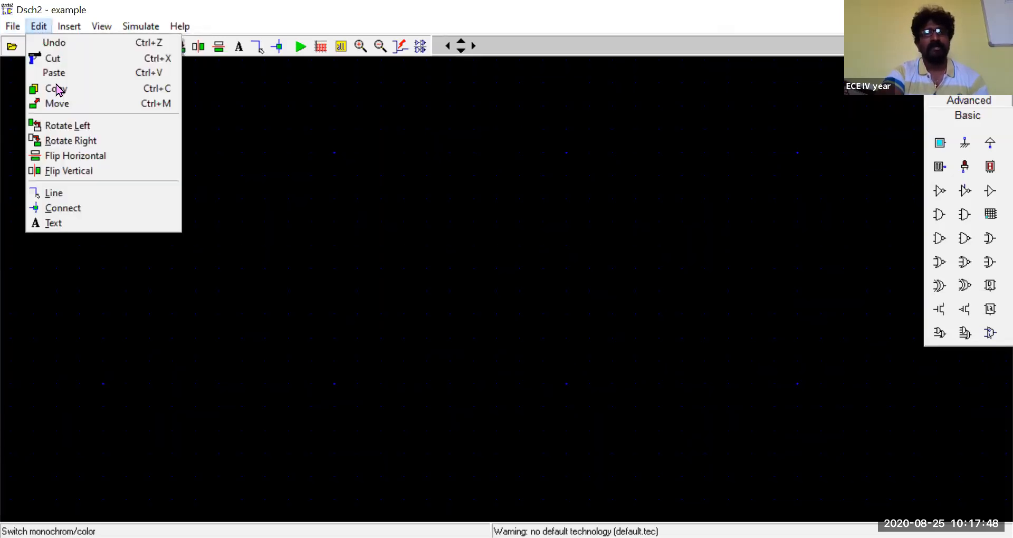
{"action": "mouse_move", "coordinate": [101, 25]}
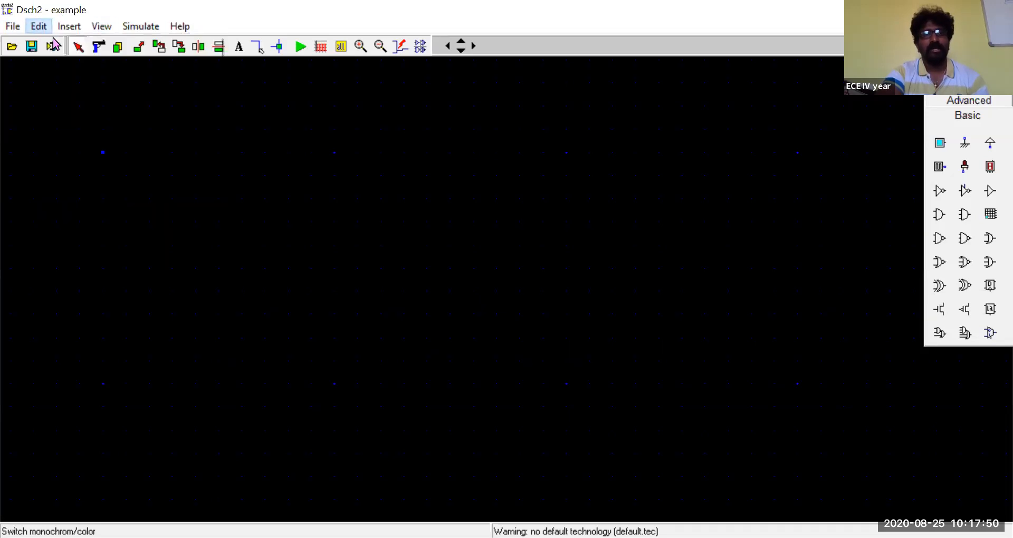
{"action": "mouse_move", "coordinate": [43, 30]}
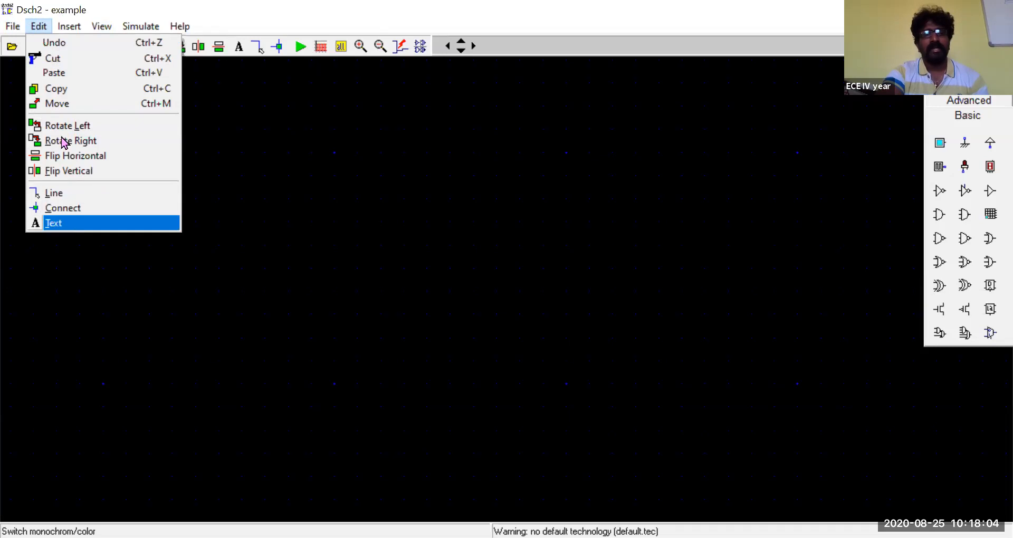
{"action": "mouse_move", "coordinate": [73, 30]}
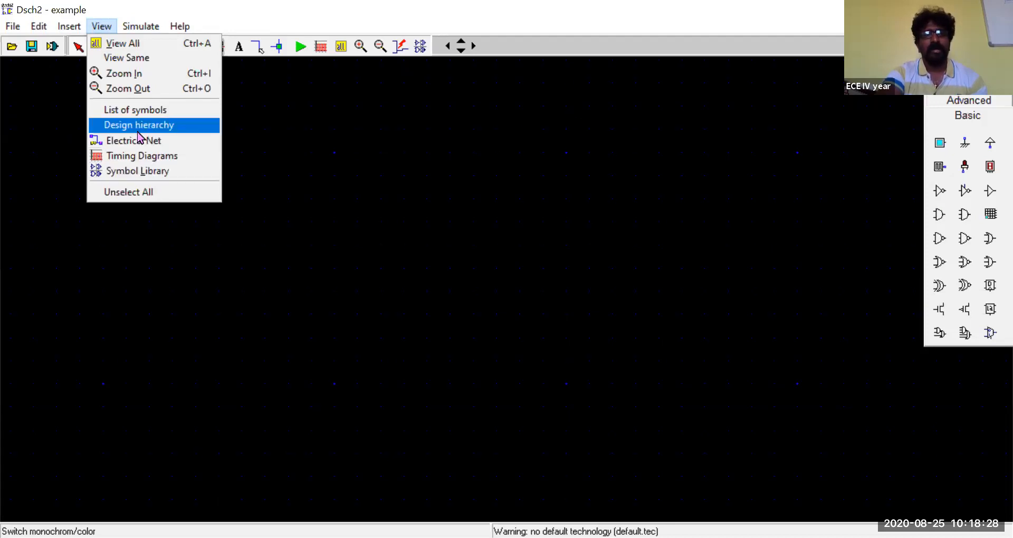
Review the logic simulation options, including time unit, delays and supply voltage, and accept them as they are.
{"action": "mouse_move", "coordinate": [143, 27]}
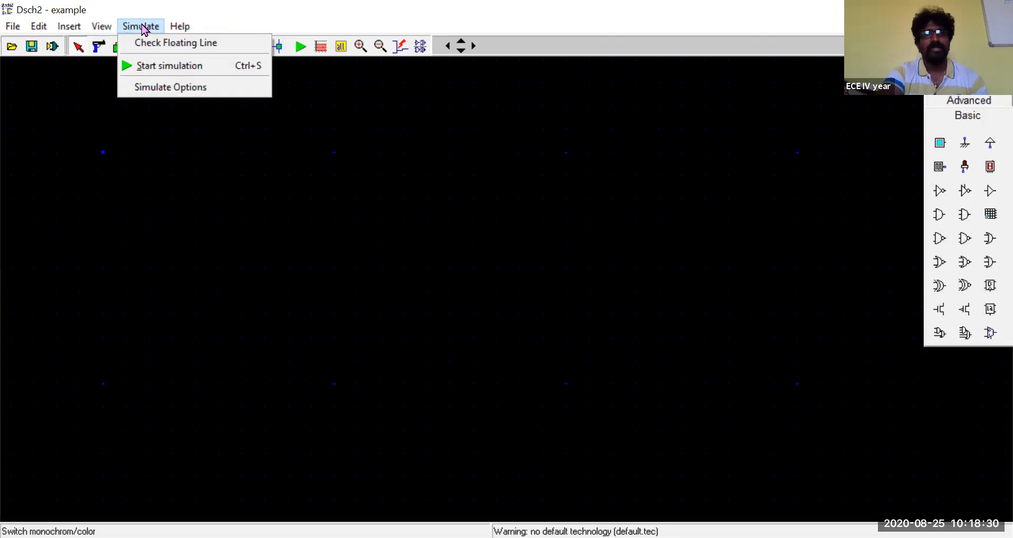
{"action": "left_click", "coordinate": [157, 90]}
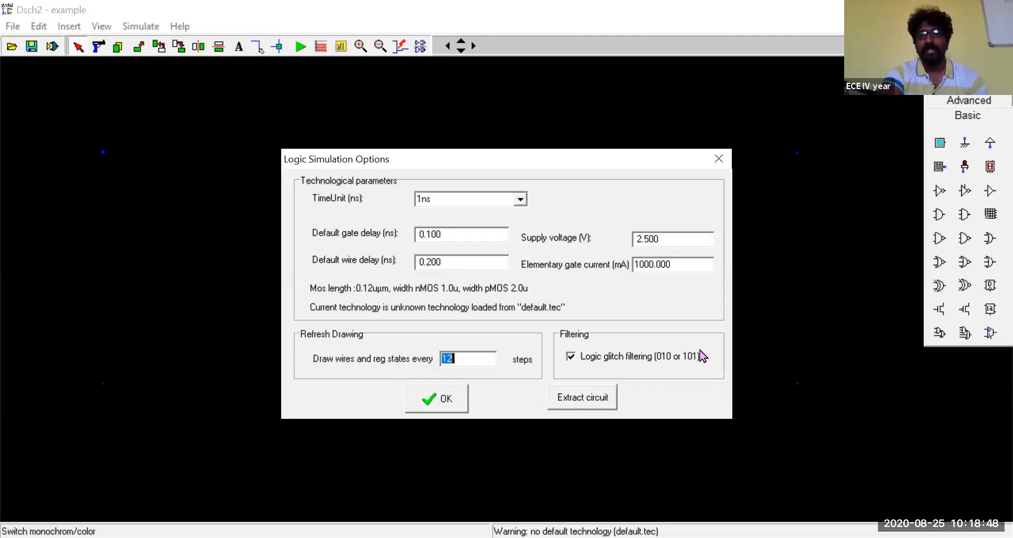
{"action": "left_click", "coordinate": [434, 408]}
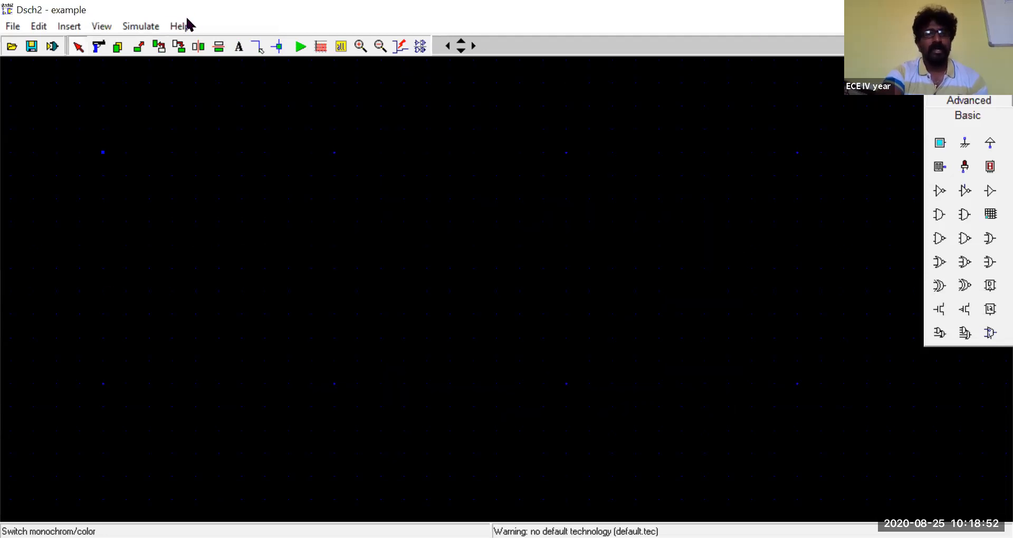
{"action": "left_click", "coordinate": [180, 26]}
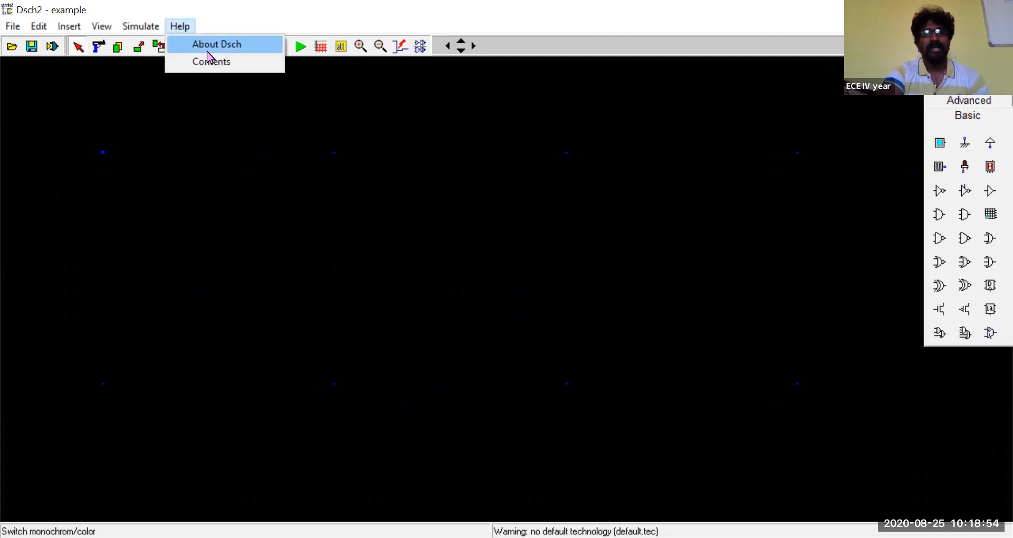
{"action": "key", "text": "Down"}
{"action": "key", "text": "Left"}
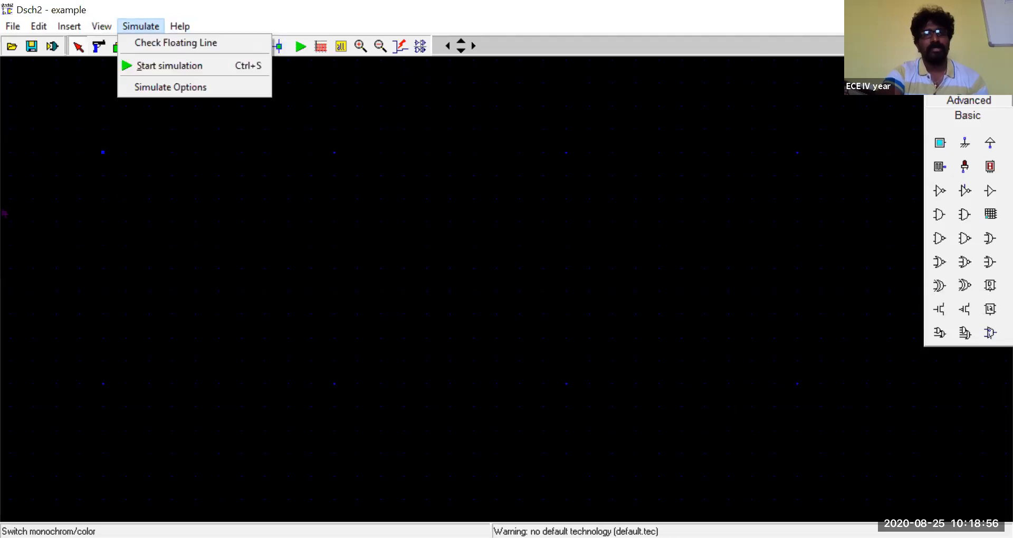
{"action": "key", "text": "Left"}
{"action": "left_click", "coordinate": [577, 196]}
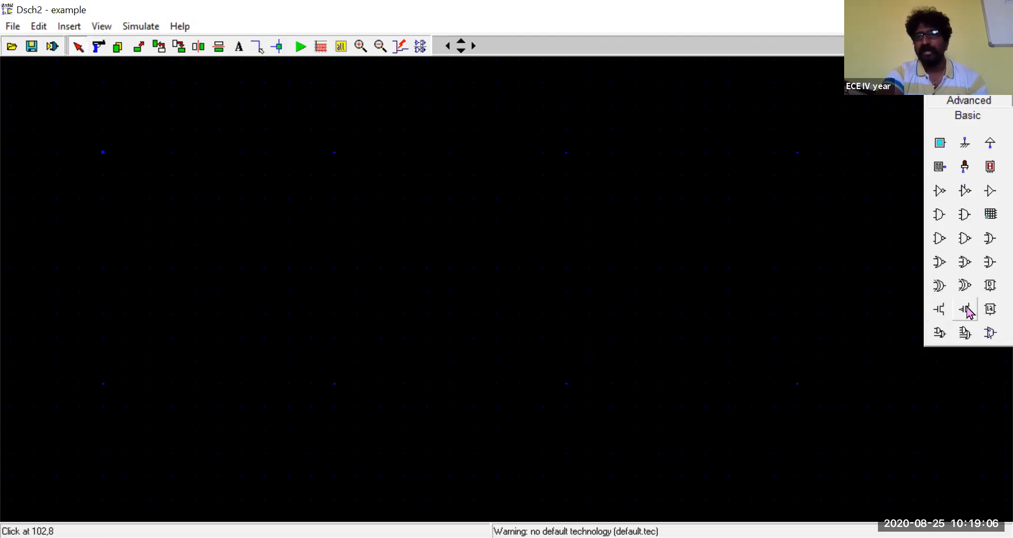
Place two inverters side by side in the upper part of the schematic.
{"action": "left_click", "coordinate": [939, 191]}
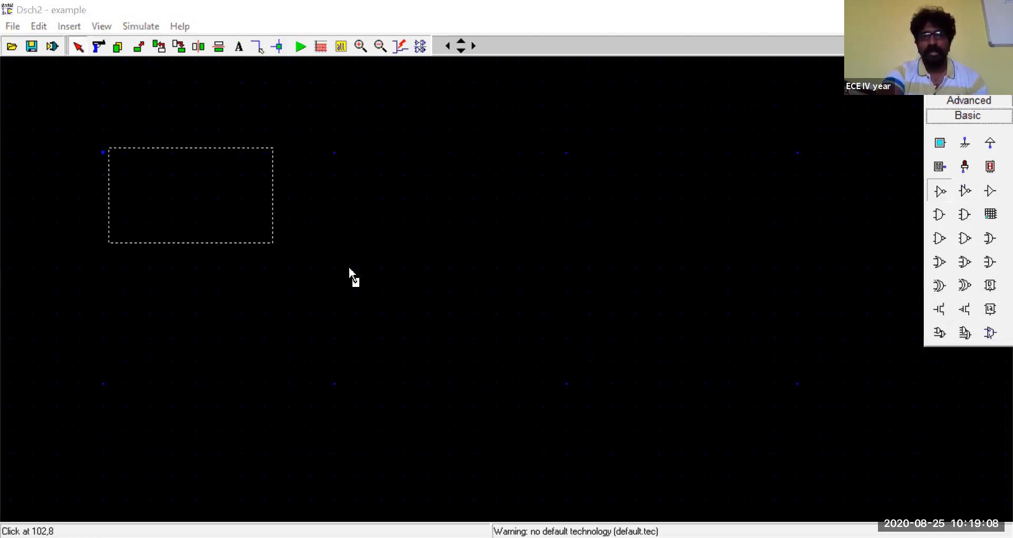
{"action": "left_click", "coordinate": [332, 232]}
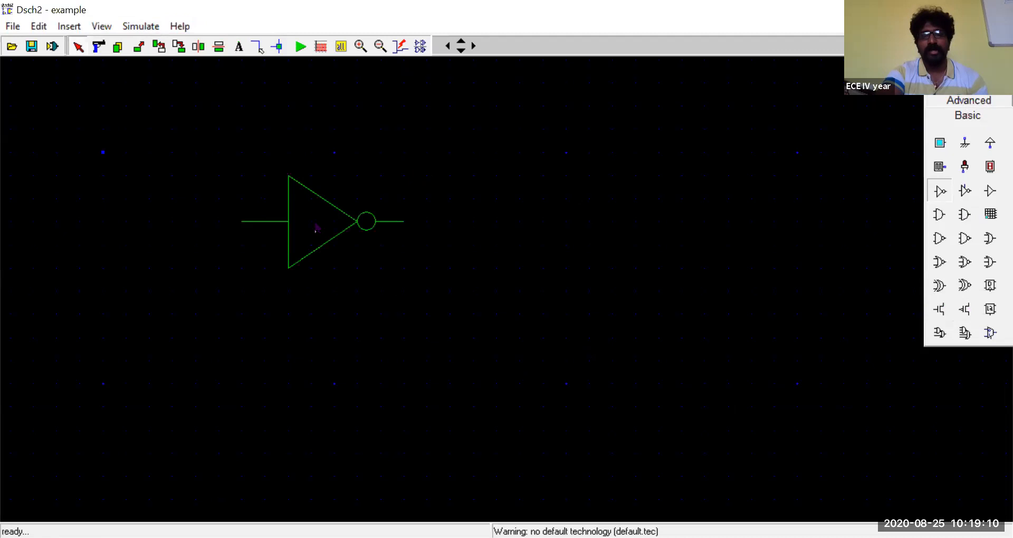
{"action": "left_click", "coordinate": [940, 191]}
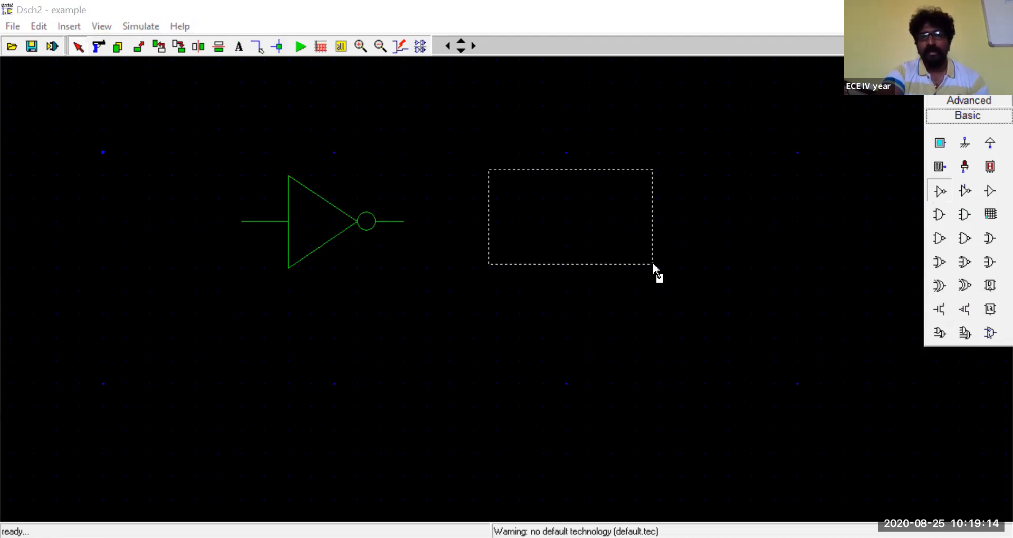
{"action": "left_click", "coordinate": [654, 265]}
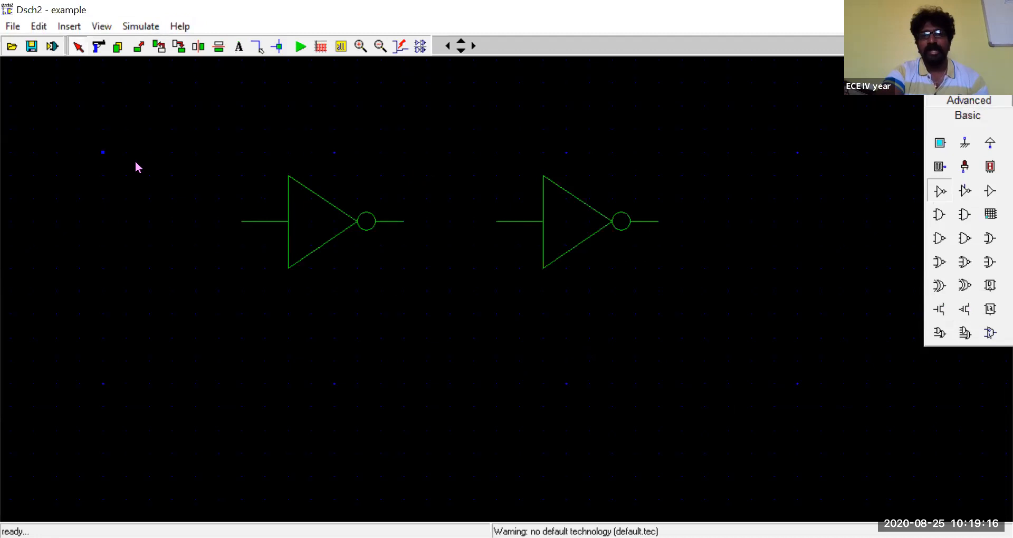
Wire the output of the first inverter to the input of the second inverter.
{"action": "left_click", "coordinate": [257, 46]}
{"action": "left_click", "coordinate": [401, 221]}
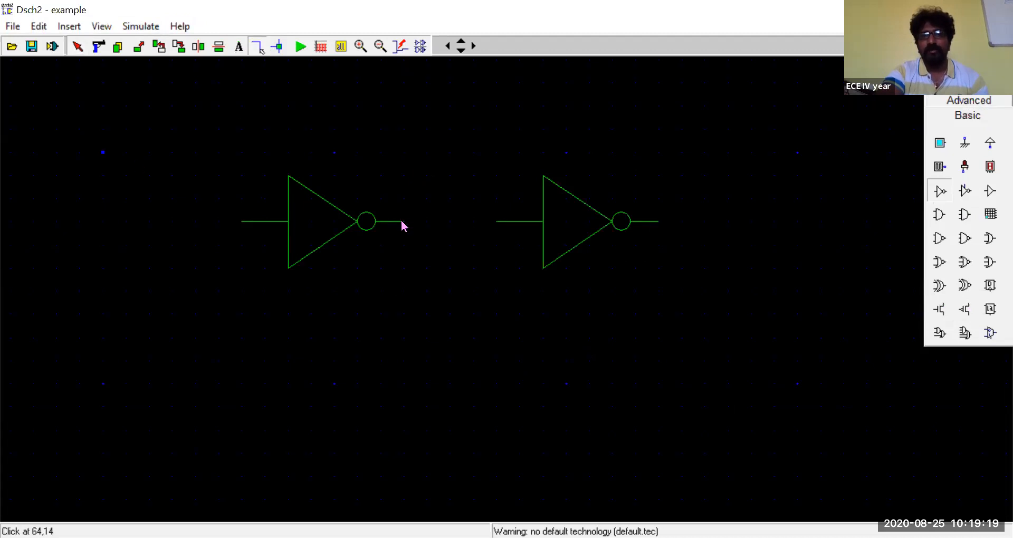
{"action": "left_click", "coordinate": [516, 222]}
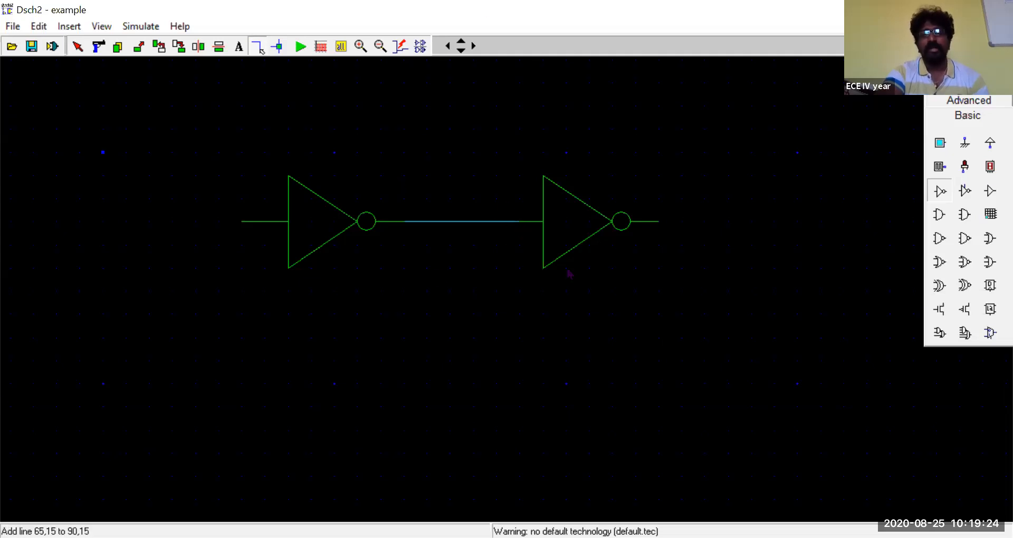
Attach an input button to the first inverter's input and an LED to the second inverter's output.
{"action": "left_click_drag", "start_coordinate": [939, 141], "coordinate": [366, 211]}
{"action": "left_click_drag", "start_coordinate": [240, 238], "coordinate": [240, 238]}
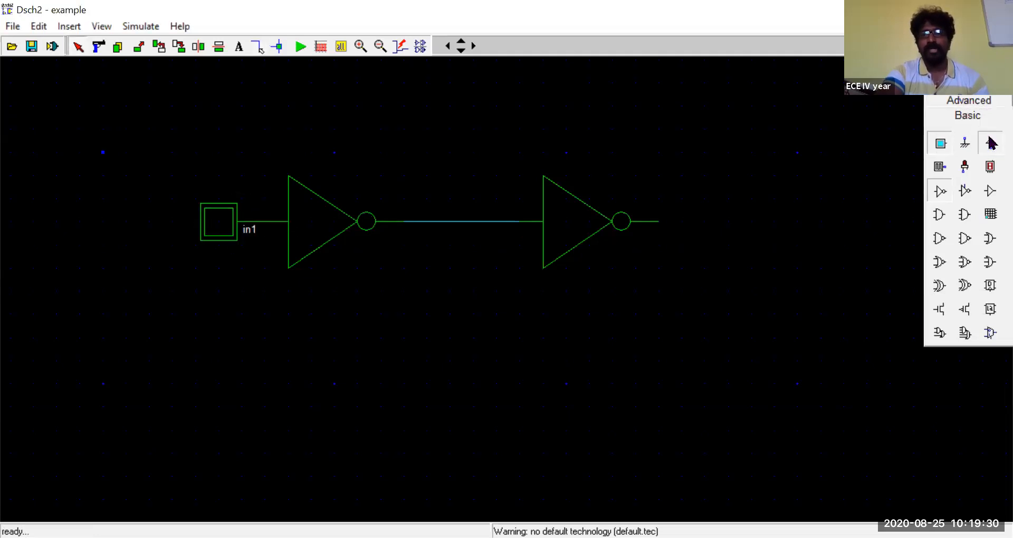
{"action": "left_click_drag", "start_coordinate": [964, 167], "coordinate": [681, 218]}
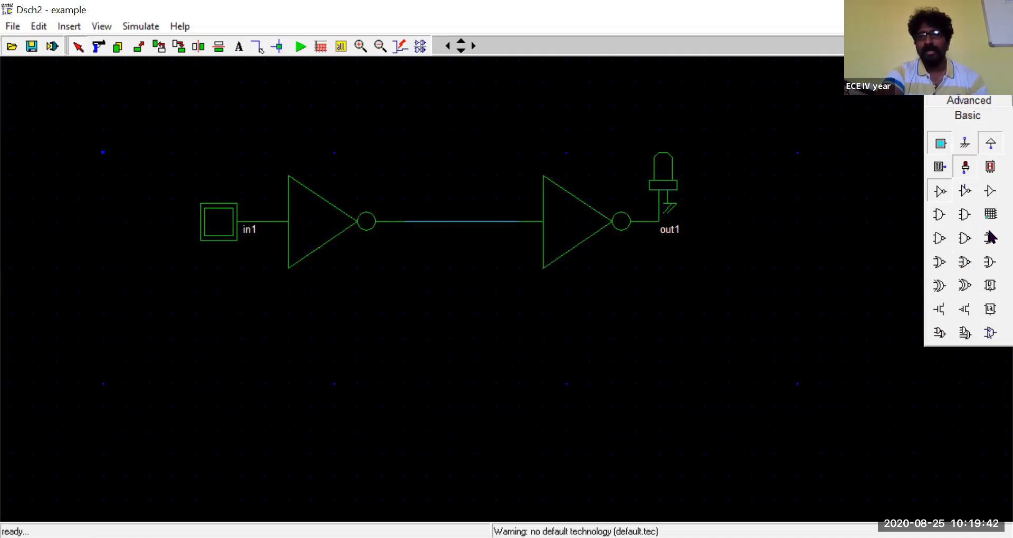
Place a two-input AND gate below the LED and delete it again.
{"action": "left_click", "coordinate": [939, 216]}
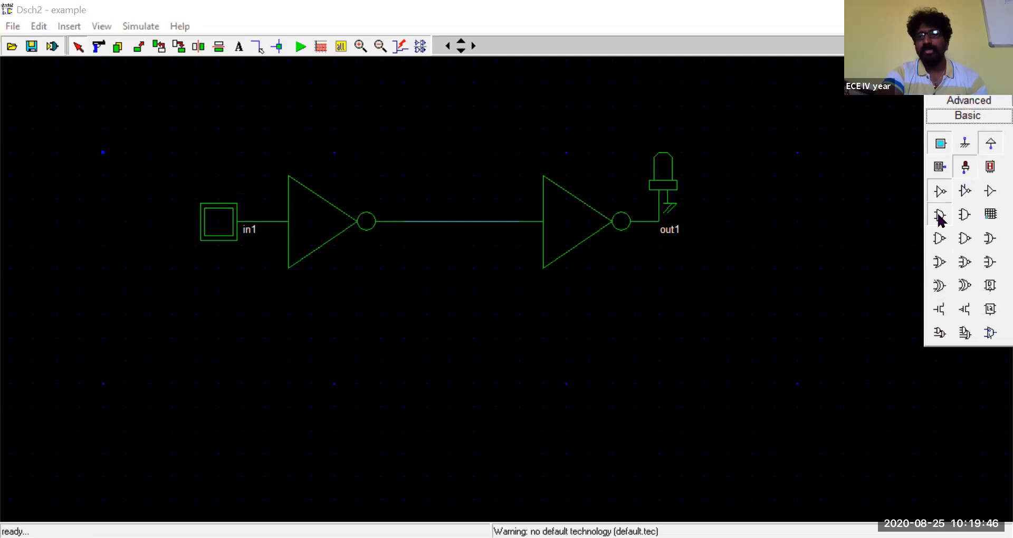
{"action": "left_click", "coordinate": [791, 393]}
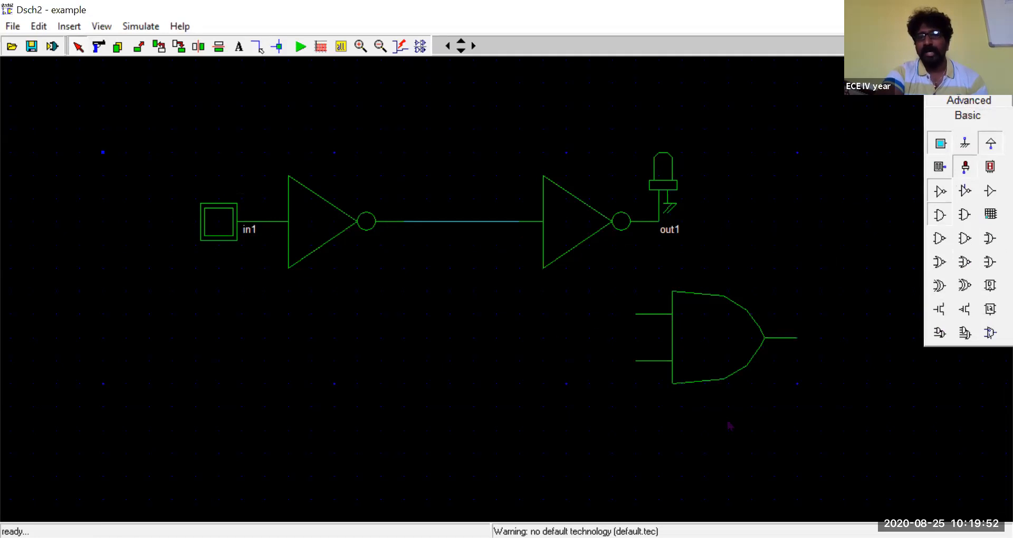
{"action": "left_click", "coordinate": [98, 47]}
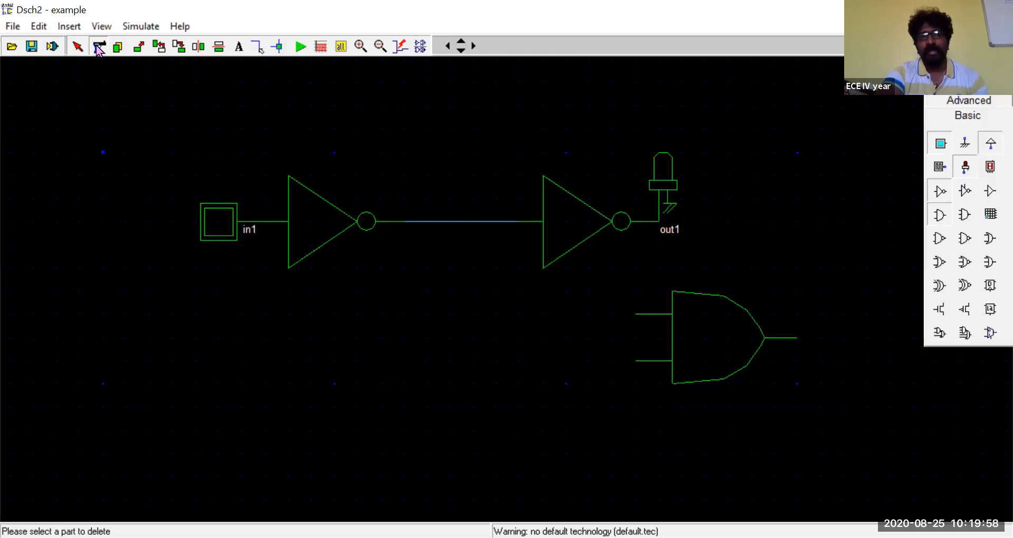
{"action": "left_click", "coordinate": [707, 338]}
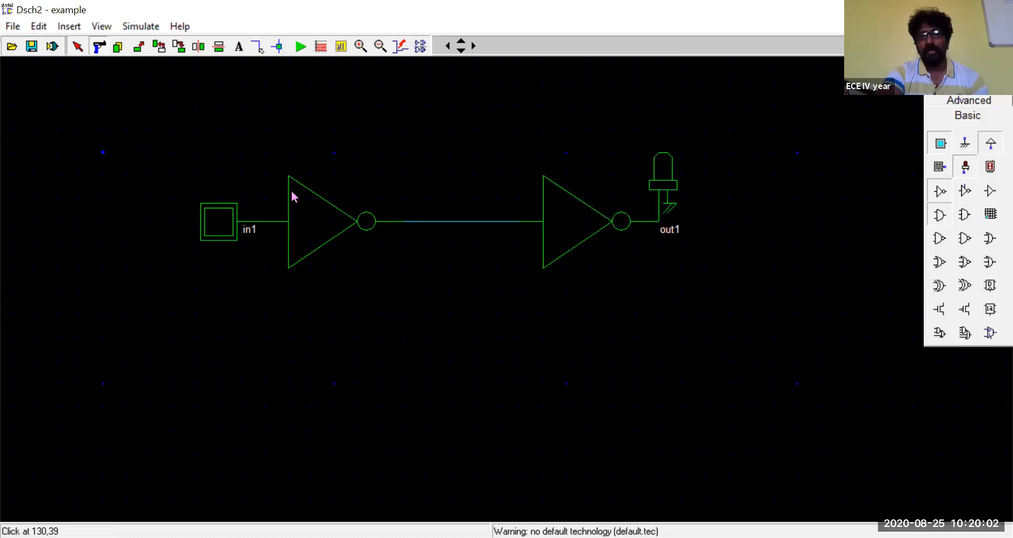
{"action": "left_click", "coordinate": [83, 53]}
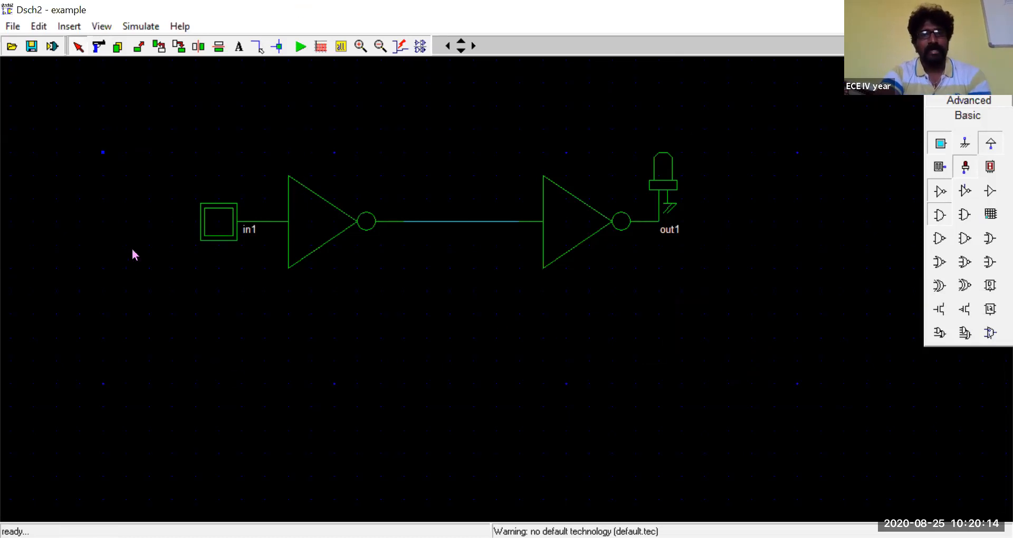
Start the simulation and toggle the in1 button on and off several times to drive out1.
{"action": "left_click", "coordinate": [300, 49]}
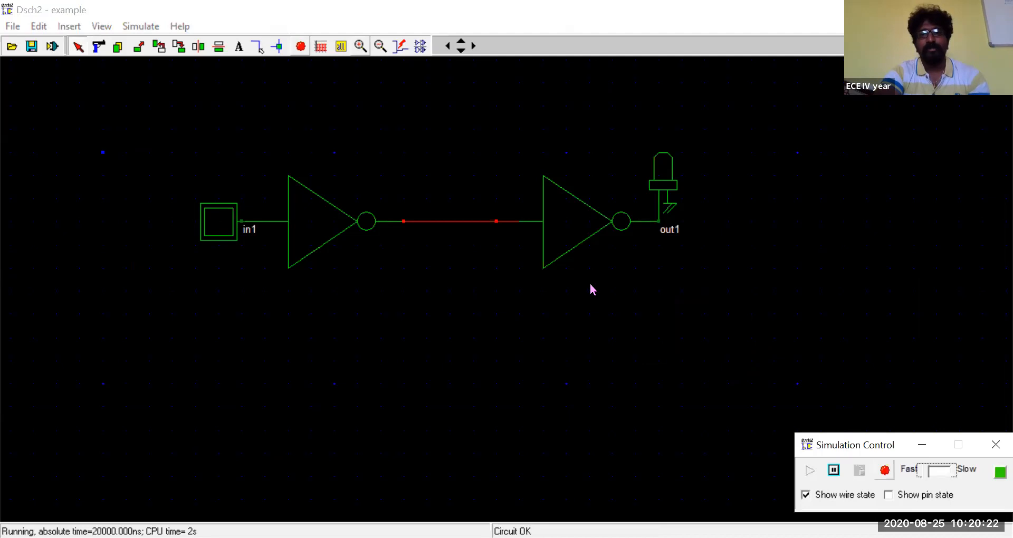
{"action": "left_click", "coordinate": [217, 224]}
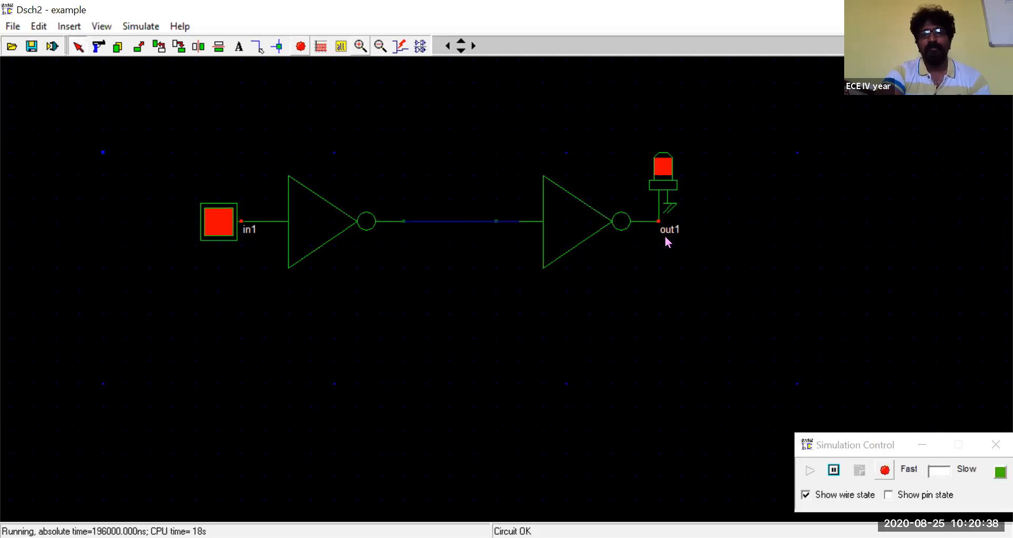
{"action": "left_click", "coordinate": [222, 228]}
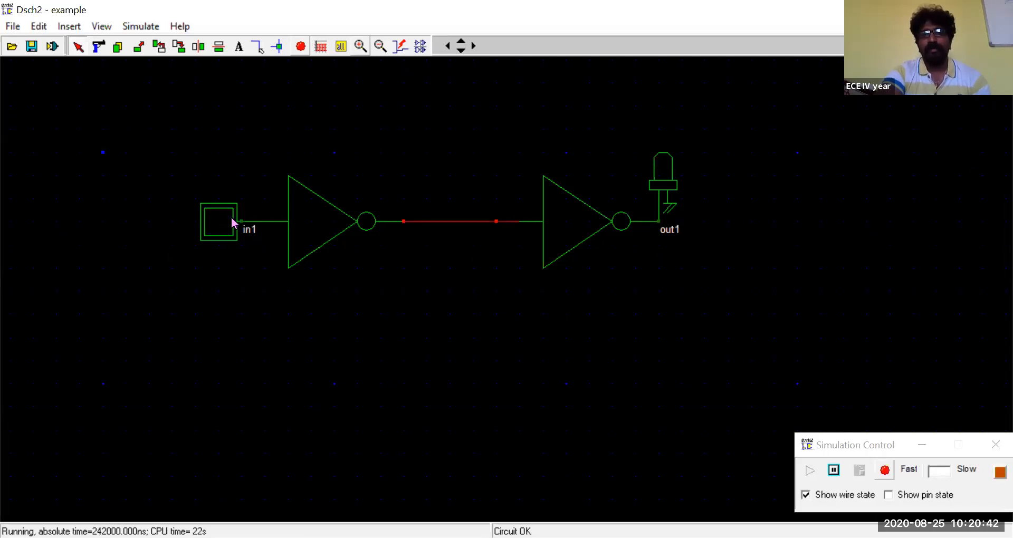
{"action": "left_click", "coordinate": [231, 223]}
{"action": "left_click", "coordinate": [231, 223]}
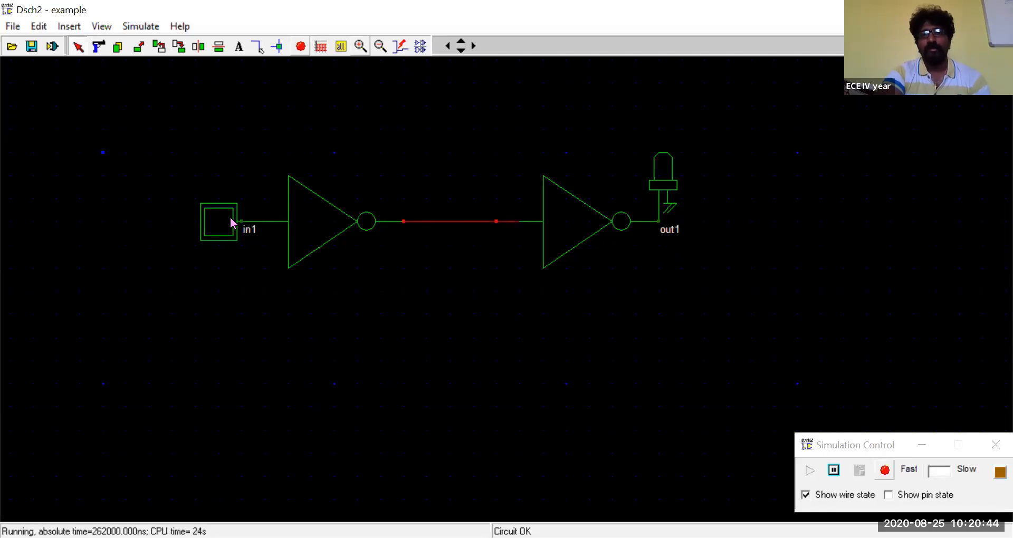
{"action": "left_click", "coordinate": [231, 222]}
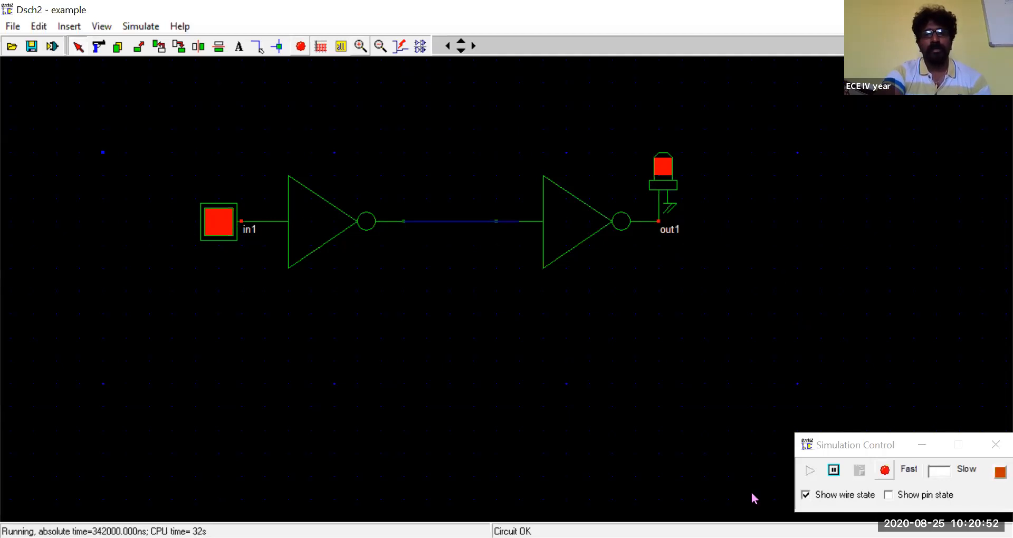
Open the timing diagrams of in1 and out1, change the time scale to 200 ns per division and advance along the time axis.
{"action": "left_click", "coordinate": [324, 48]}
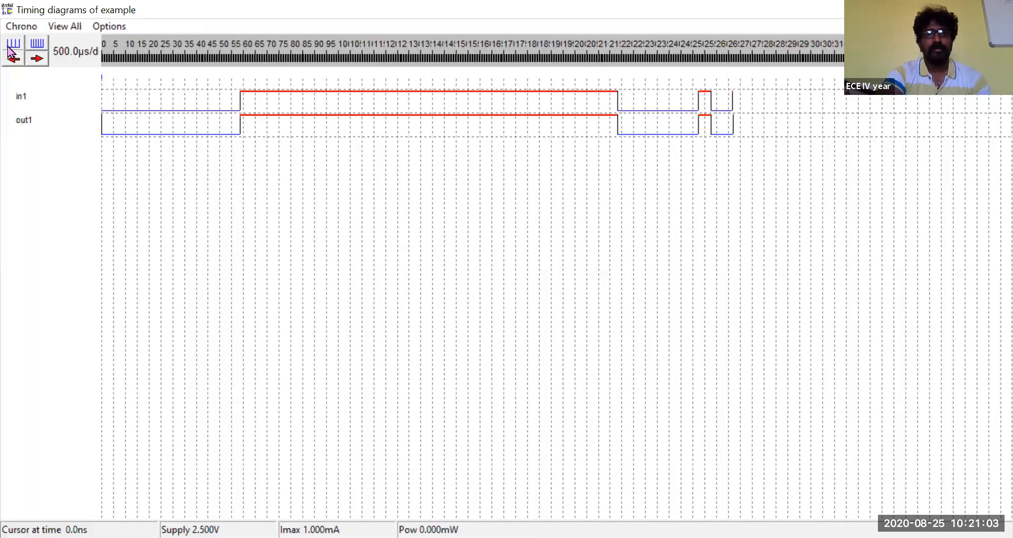
{"action": "left_click", "coordinate": [37, 45]}
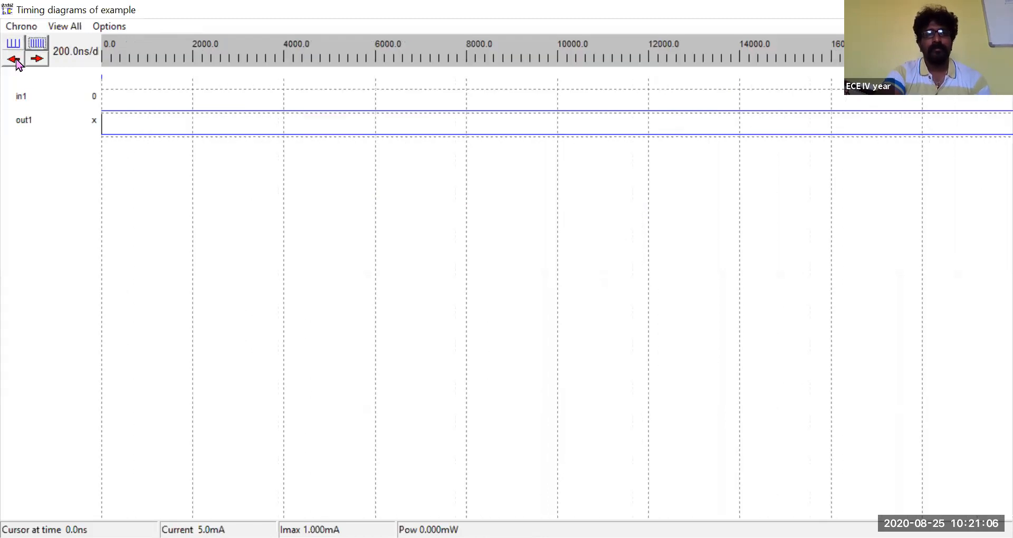
{"action": "left_click", "coordinate": [34, 61]}
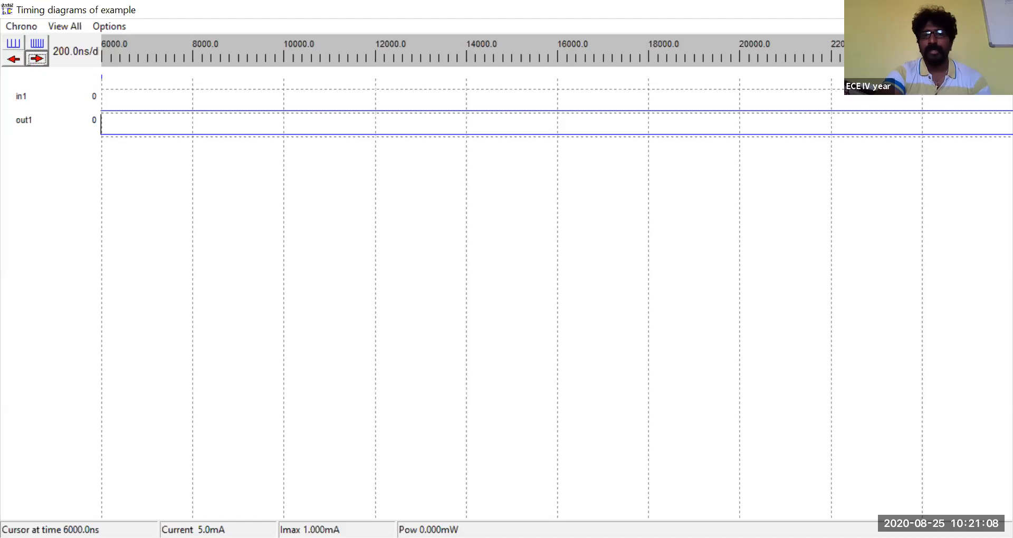
Close the timing diagrams of in1 and out1 and return to the schematic editor.
{"action": "left_click", "coordinate": [1000, 10]}
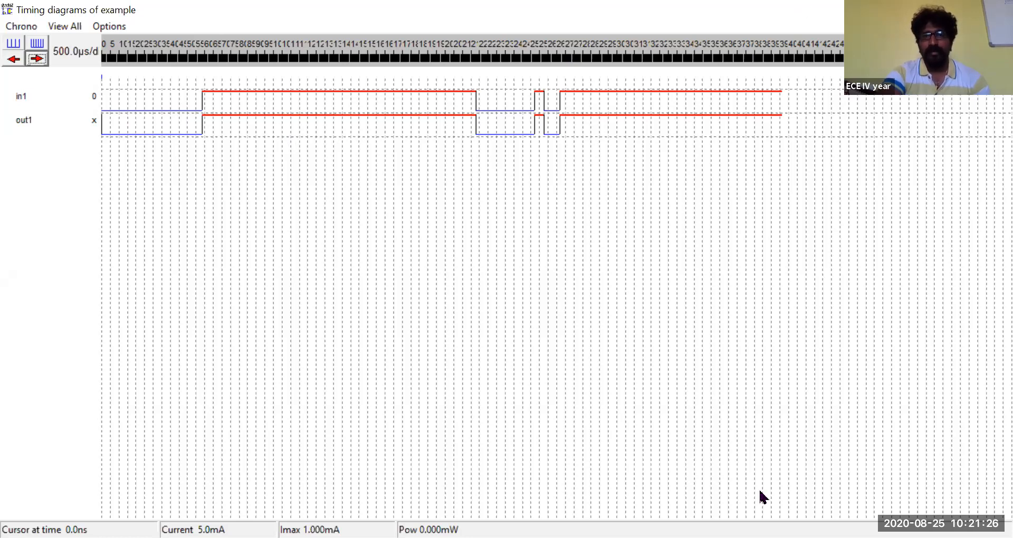
{"action": "key", "text": "Escape"}
{"action": "left_click", "coordinate": [422, 44]}
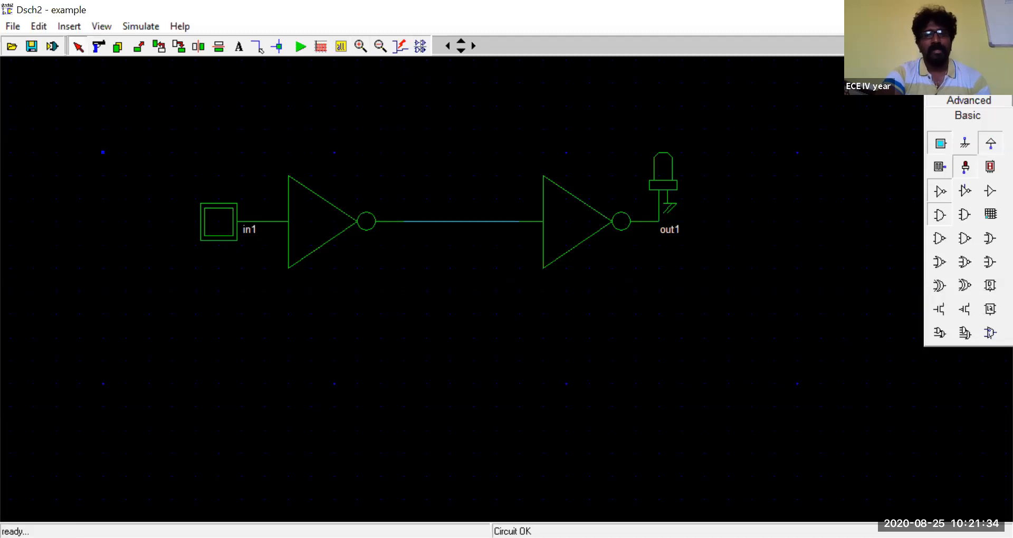
Delete the entire two-inverter circuit, including its input button and LED, with one selection window.
{"action": "left_click", "coordinate": [97, 47]}
{"action": "left_click", "coordinate": [288, 65]}
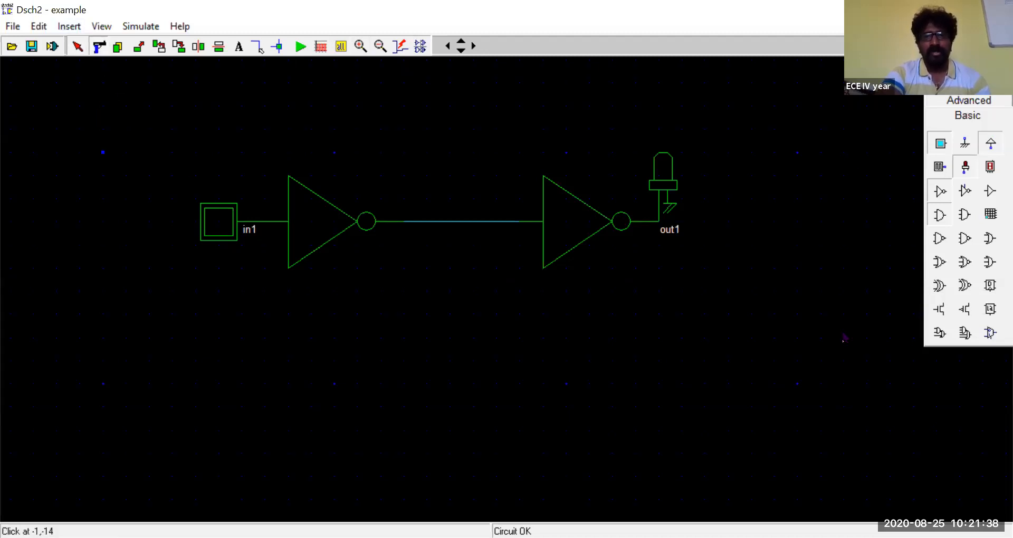
{"action": "left_click_drag", "start_coordinate": [841, 345], "coordinate": [841, 345]}
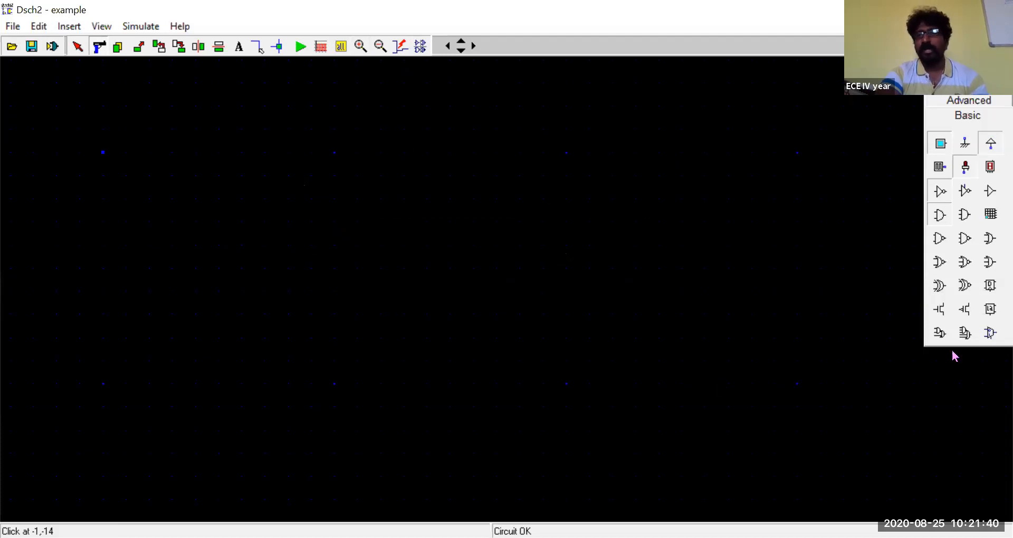
Place a PMOS transistor and an NMOS transistor directly below it for the first inverter.
{"action": "left_click", "coordinate": [964, 309]}
{"action": "left_click", "coordinate": [333, 216]}
{"action": "left_click", "coordinate": [942, 311]}
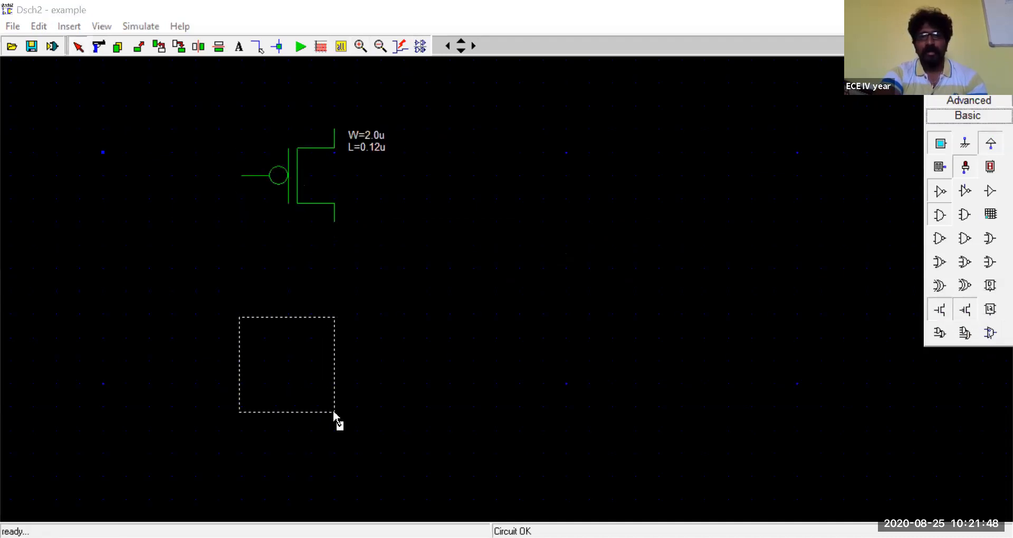
{"action": "left_click", "coordinate": [334, 410]}
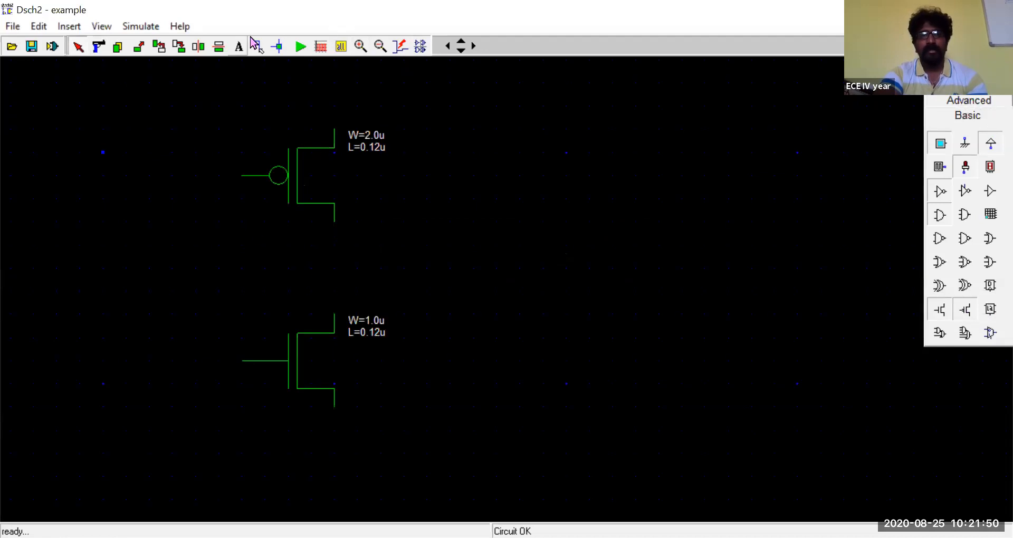
Wire the PMOS drain to the NMOS drain and join the two transistor gates.
{"action": "left_click", "coordinate": [258, 46]}
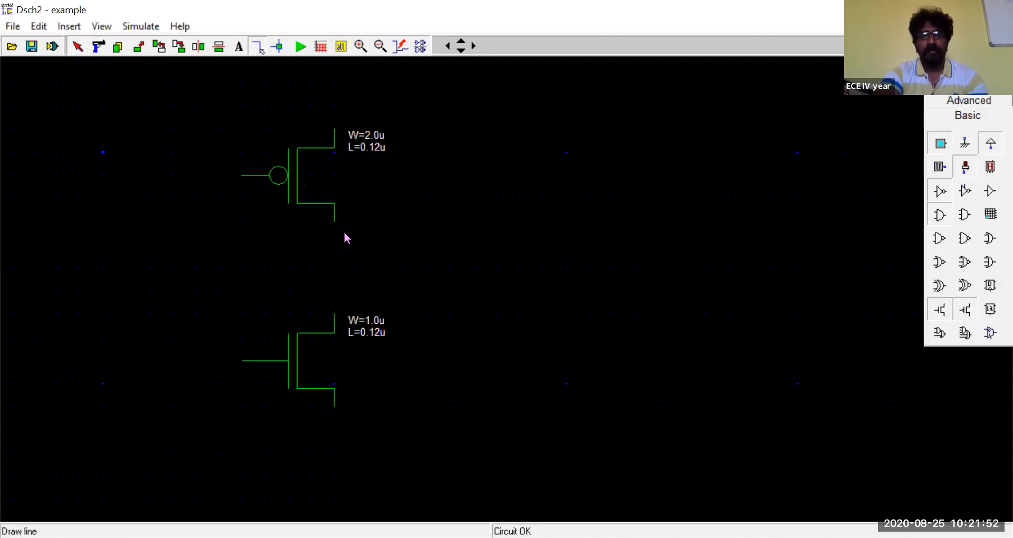
{"action": "left_click_drag", "start_coordinate": [333, 221], "coordinate": [335, 332]}
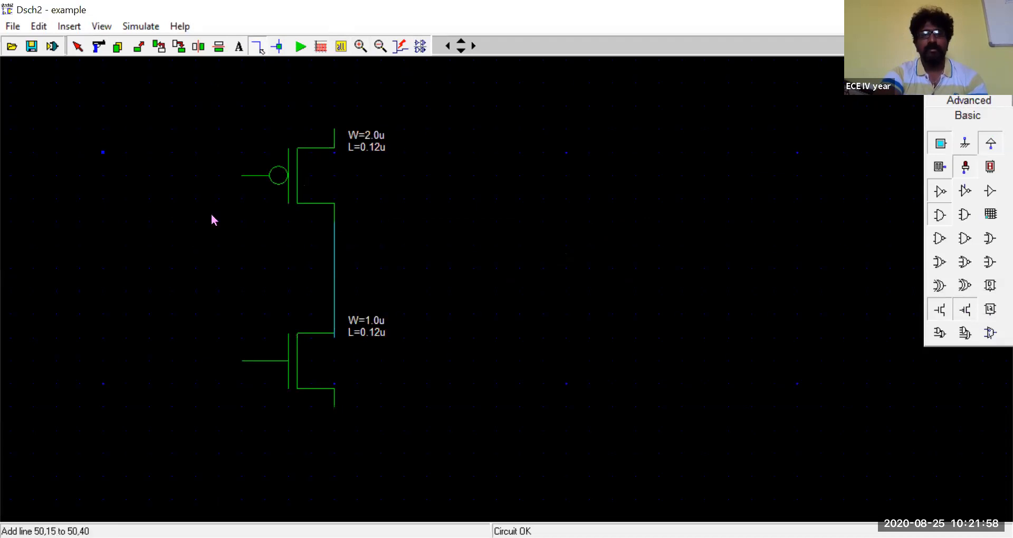
{"action": "left_click_drag", "start_coordinate": [242, 176], "coordinate": [244, 363]}
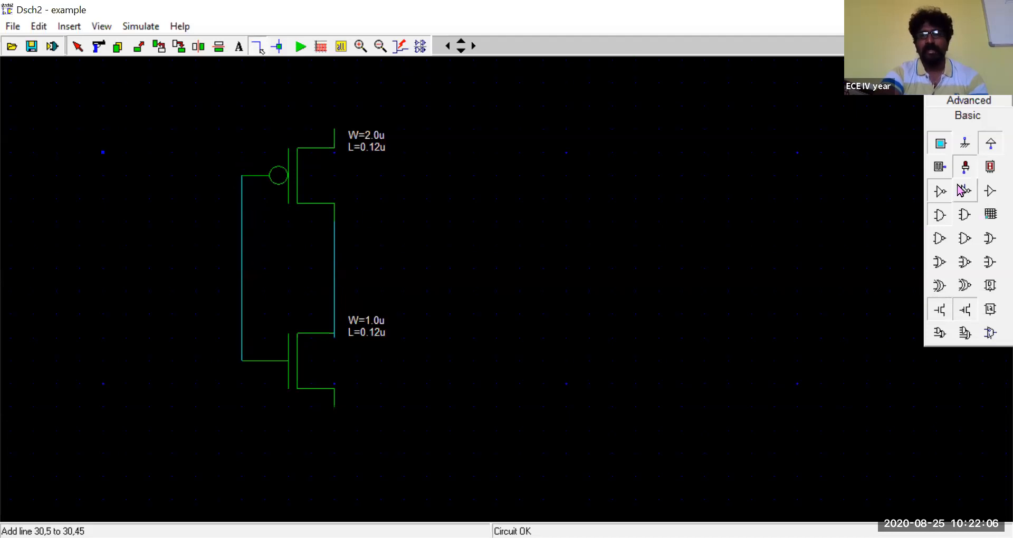
Add a VDD supply to the top of the PMOS and a ground to the bottom of the NMOS.
{"action": "left_click", "coordinate": [991, 148]}
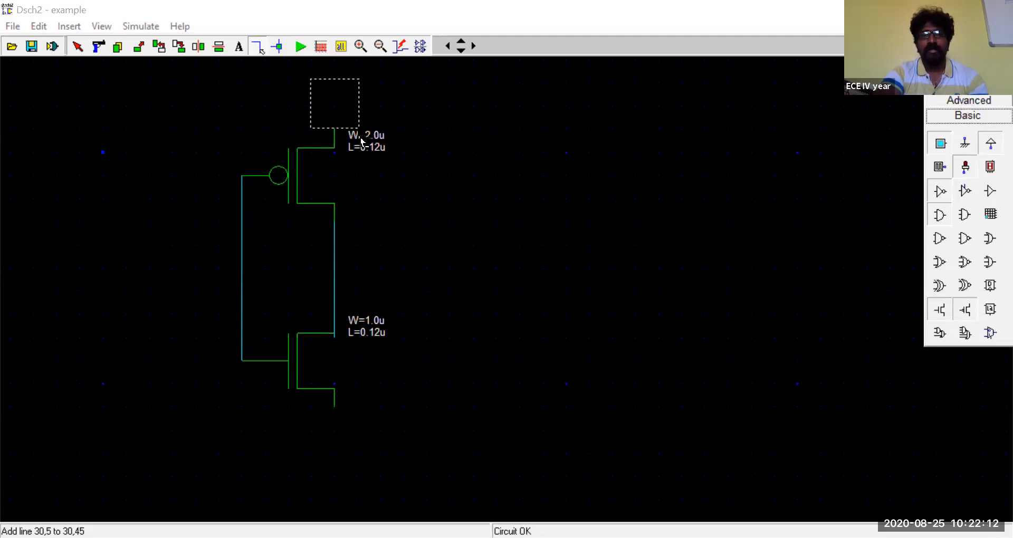
{"action": "left_click", "coordinate": [331, 103]}
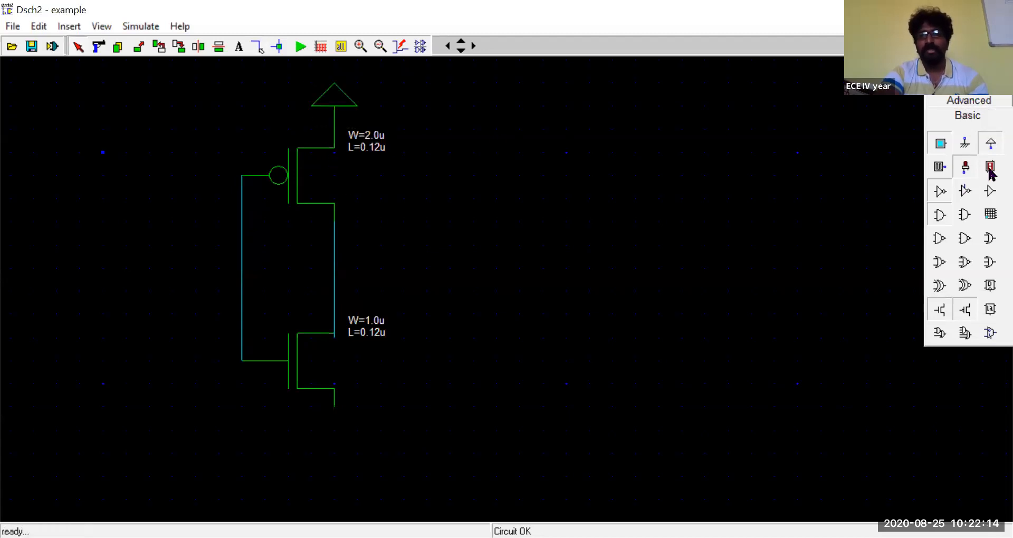
{"action": "left_click", "coordinate": [963, 151]}
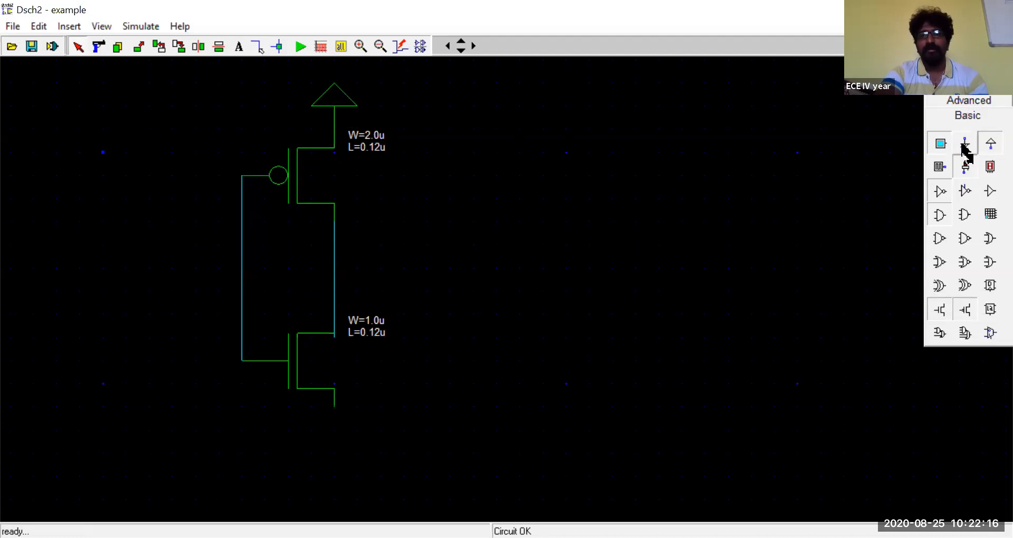
{"action": "left_click", "coordinate": [356, 444]}
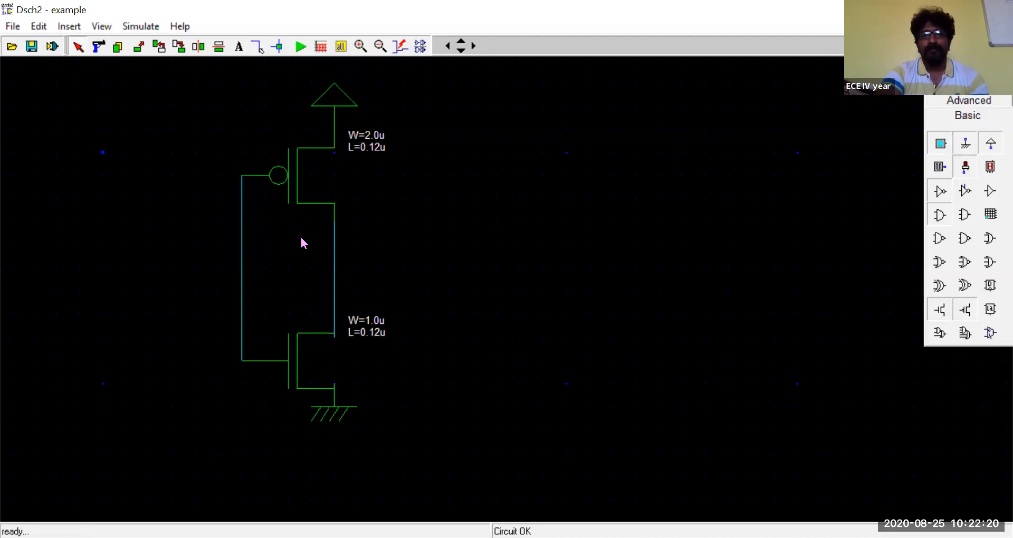
Run an input wire with a button into the joined gates and draw a short output wire from the joined drains.
{"action": "left_click", "coordinate": [258, 46]}
{"action": "left_click_drag", "start_coordinate": [241, 267], "coordinate": [172, 267]}
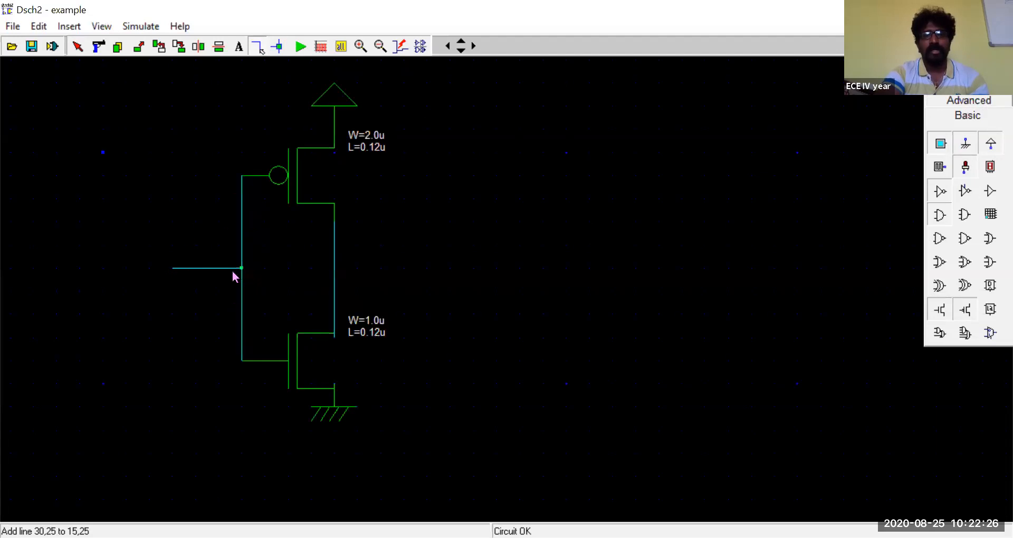
{"action": "left_click", "coordinate": [940, 144]}
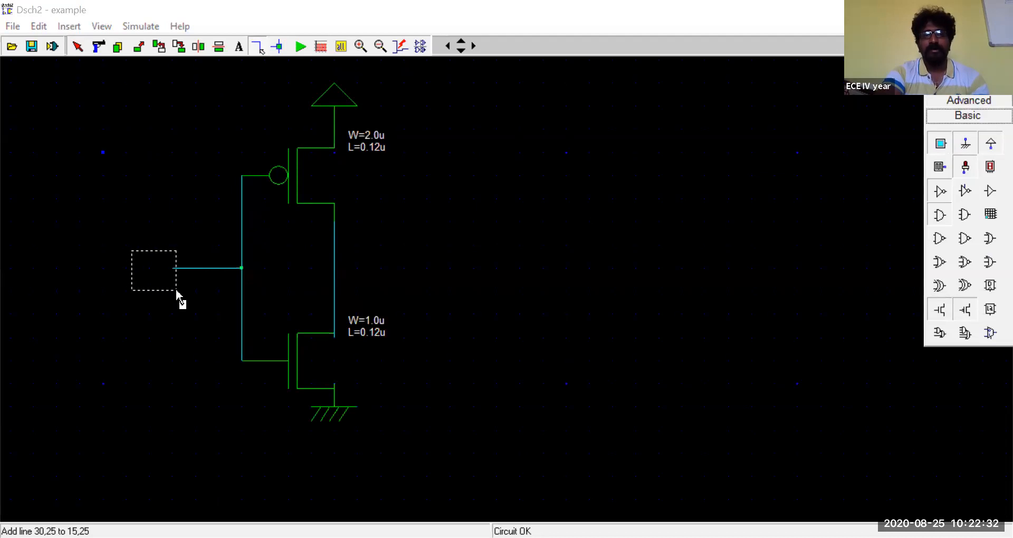
{"action": "left_click", "coordinate": [176, 291]}
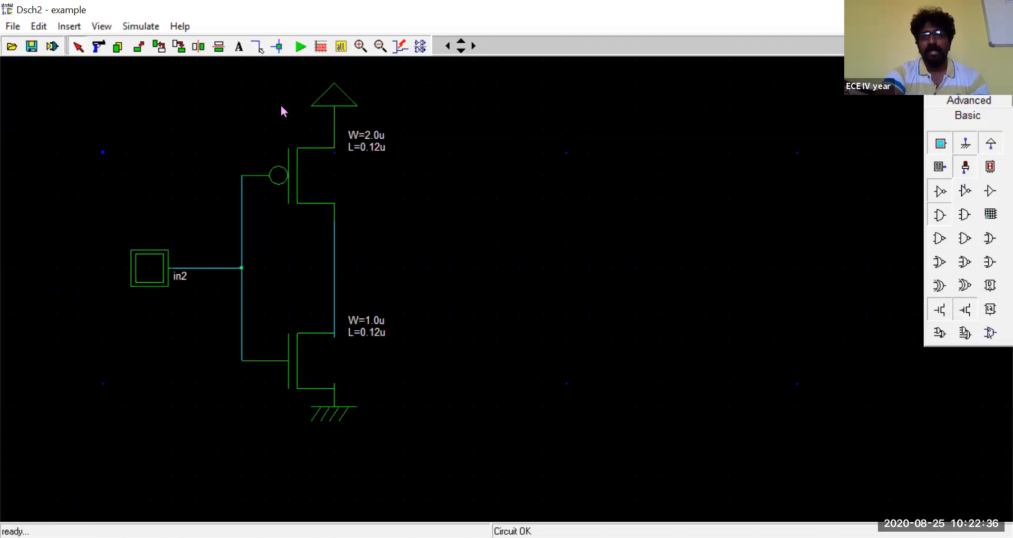
{"action": "left_click", "coordinate": [260, 49]}
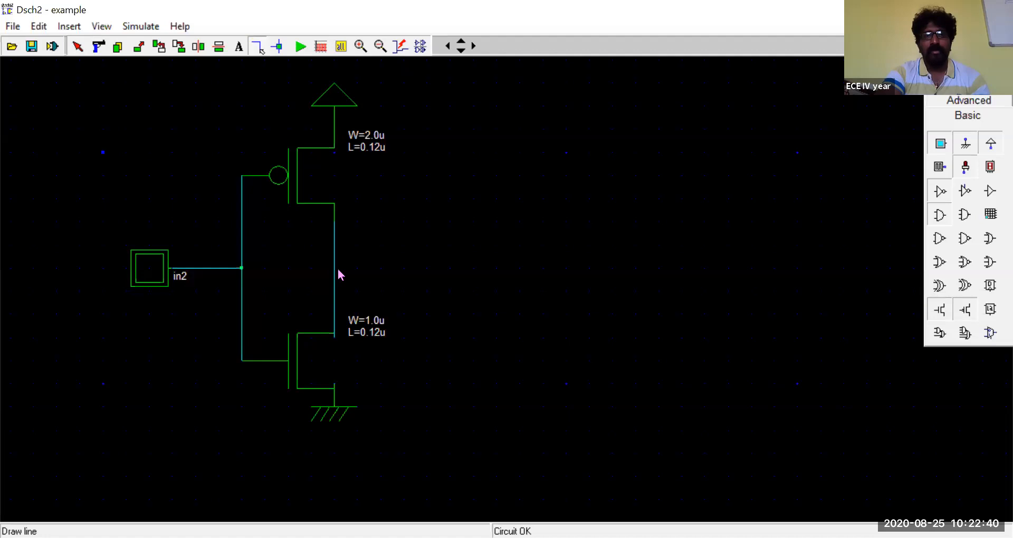
{"action": "left_click_drag", "start_coordinate": [334, 267], "coordinate": [417, 265]}
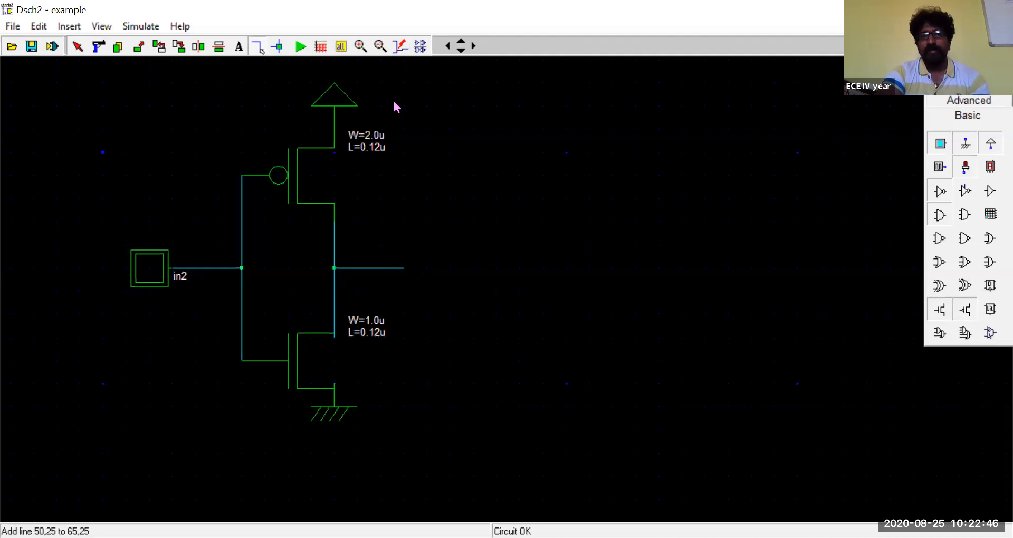
Place a second PMOS and NMOS pair beside the first inverter and move both transistors down to line up with it.
{"action": "left_click", "coordinate": [965, 311]}
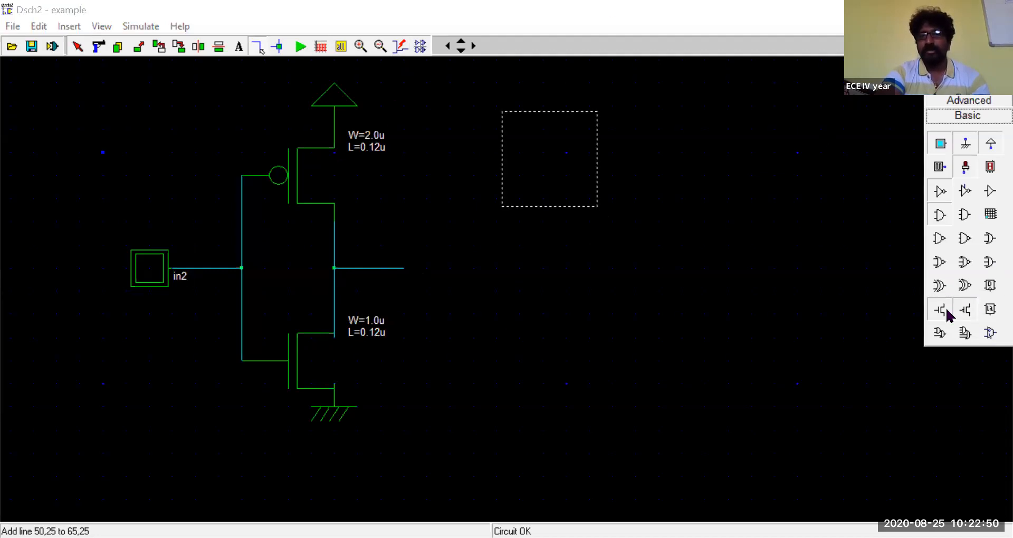
{"action": "left_click", "coordinate": [597, 207]}
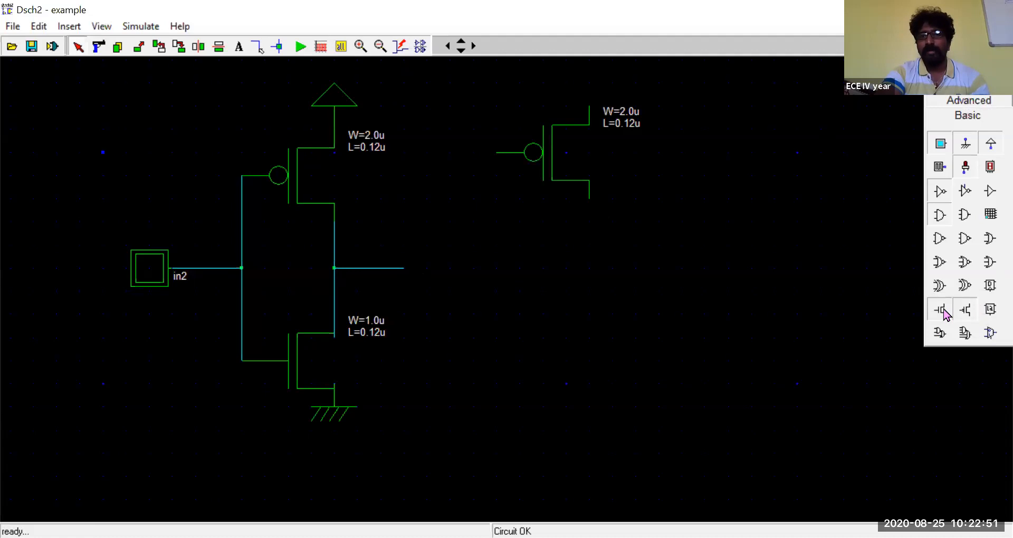
{"action": "left_click", "coordinate": [587, 387]}
{"action": "left_click_drag", "start_coordinate": [543, 158], "coordinate": [544, 175]}
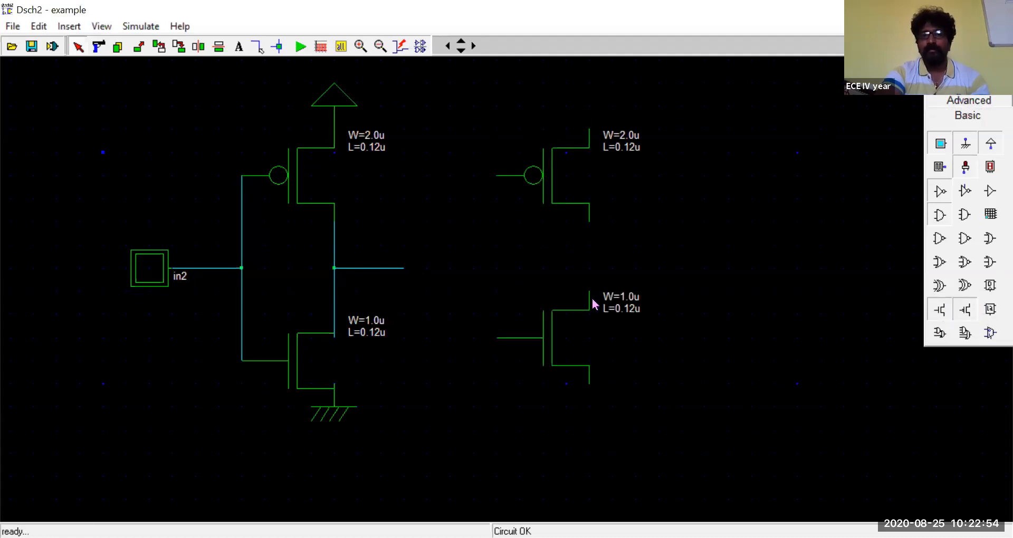
{"action": "left_click_drag", "start_coordinate": [554, 332], "coordinate": [557, 365]}
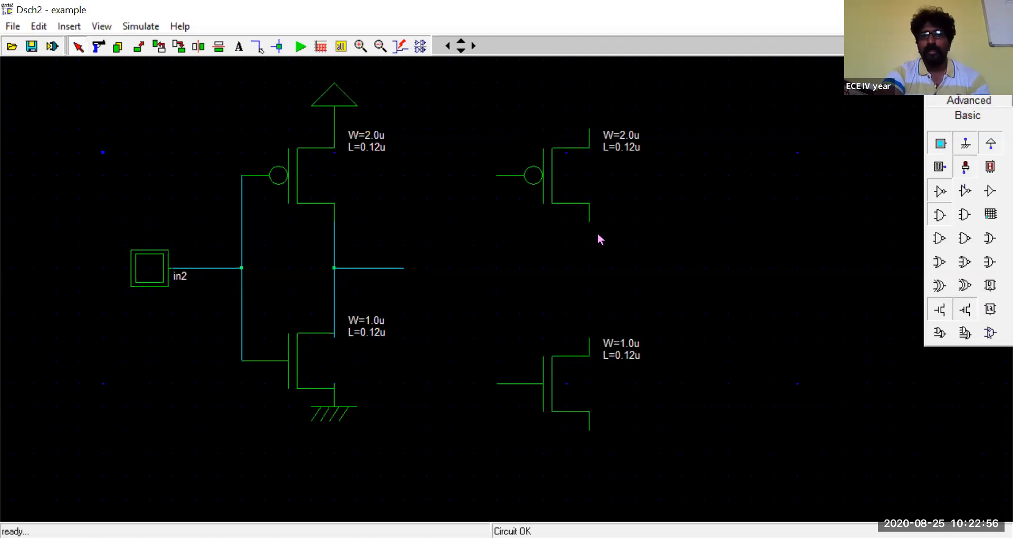
Wire the second pair's drains together and join its two gates.
{"action": "left_click", "coordinate": [245, 43]}
{"action": "left_click", "coordinate": [259, 48]}
{"action": "left_click_drag", "start_coordinate": [589, 223], "coordinate": [591, 372]}
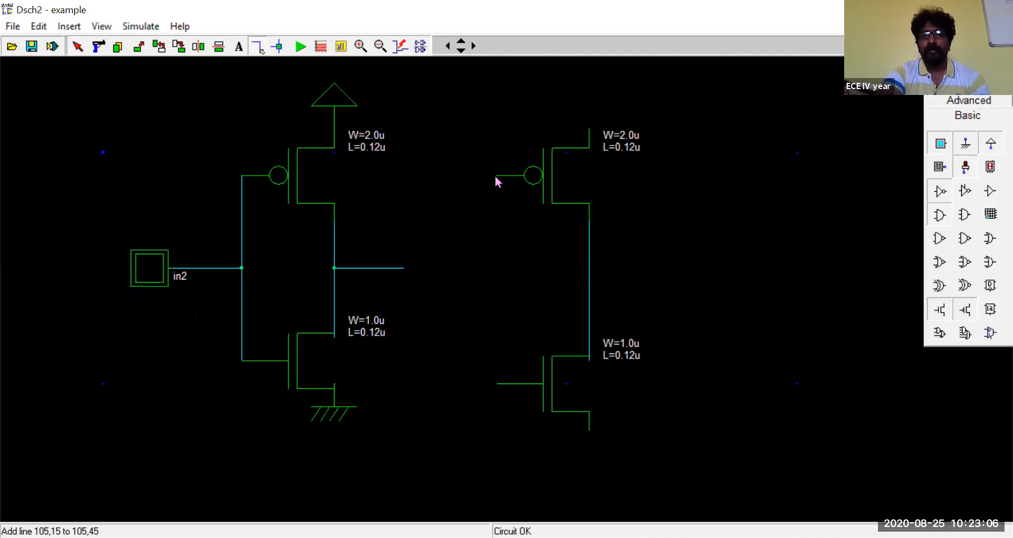
{"action": "left_click_drag", "start_coordinate": [494, 172], "coordinate": [497, 384]}
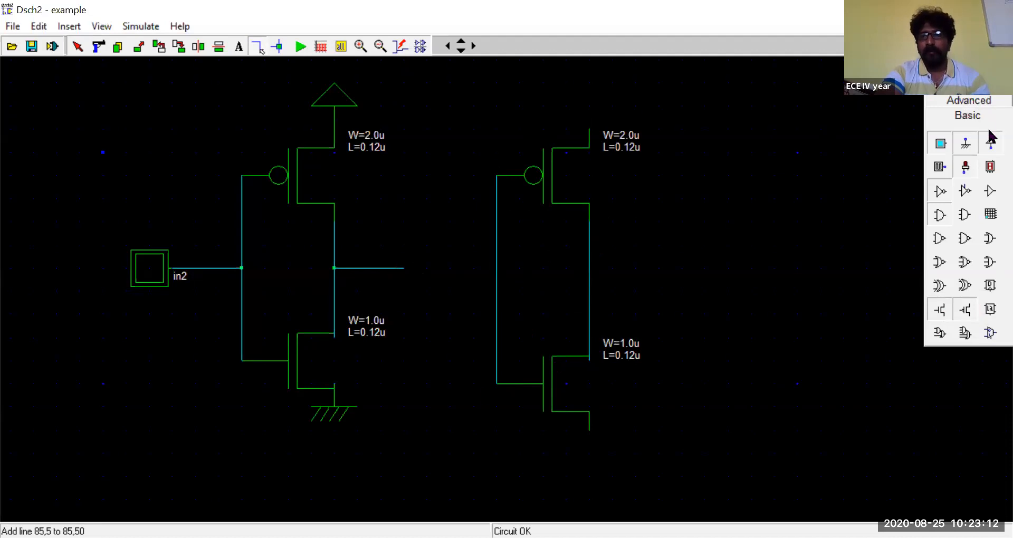
Attach a VDD supply to the second PMOS and a ground to the second NMOS.
{"action": "left_click_drag", "start_coordinate": [598, 113], "coordinate": [605, 140]}
{"action": "left_click_drag", "start_coordinate": [966, 145], "coordinate": [615, 465]}
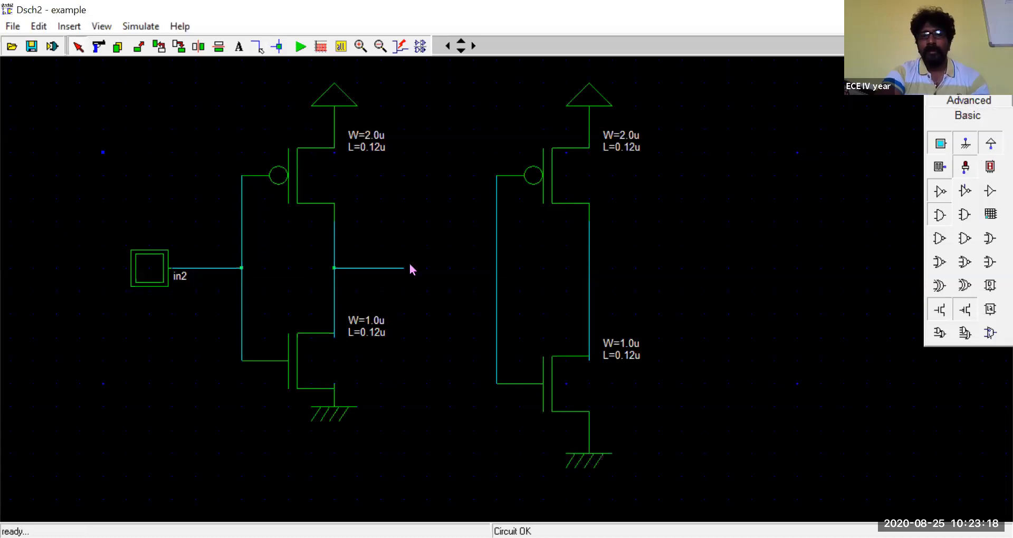
Try to stretch the first inverter's output wire to the second inverter's gate line.
{"action": "left_click", "coordinate": [392, 272]}
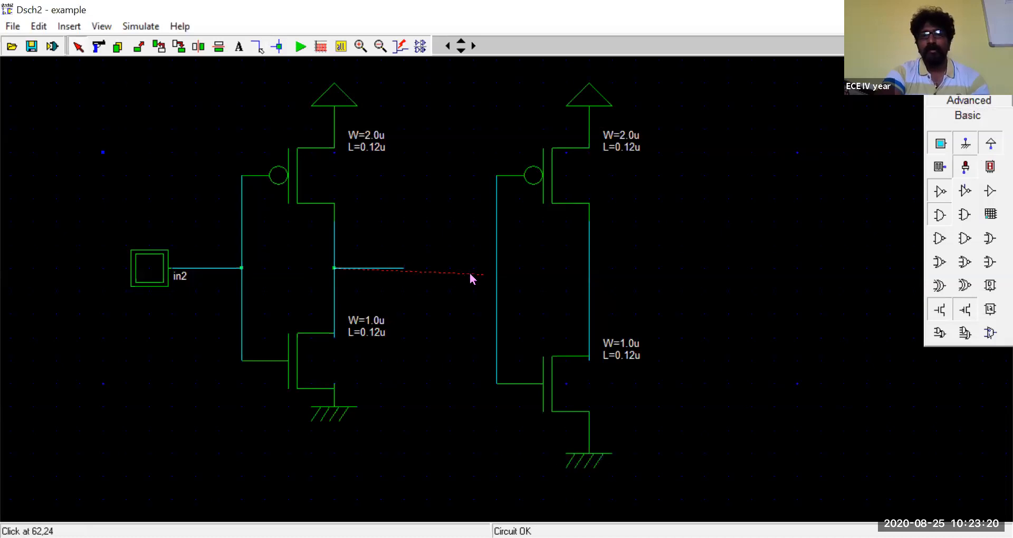
{"action": "left_click_drag", "start_coordinate": [487, 269], "coordinate": [519, 268]}
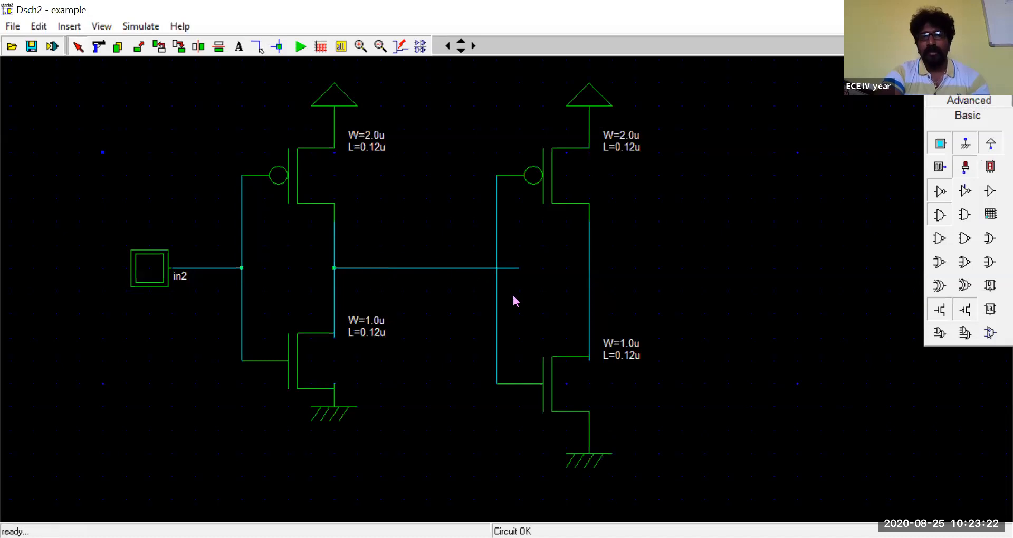
{"action": "left_click", "coordinate": [512, 269]}
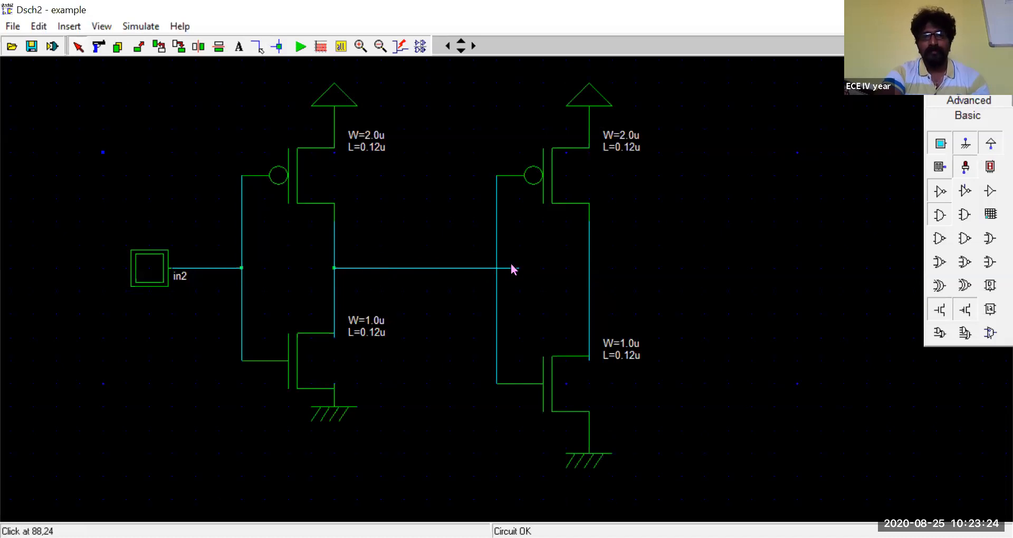
Delete the first inverter's output wire and redraw it from the joined drains to the second inverter's gate line.
{"action": "left_click", "coordinate": [98, 47]}
{"action": "left_click", "coordinate": [419, 269]}
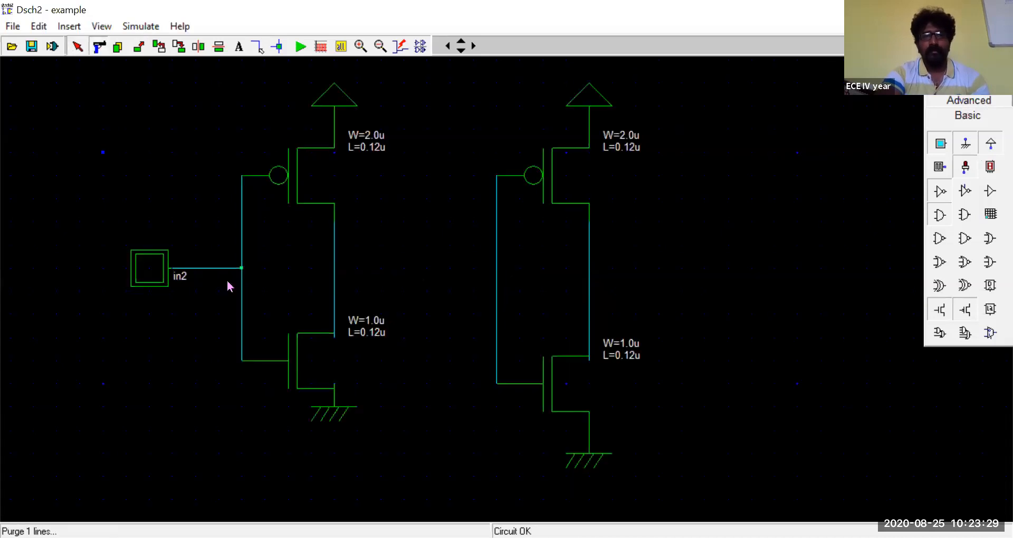
{"action": "left_click", "coordinate": [257, 48]}
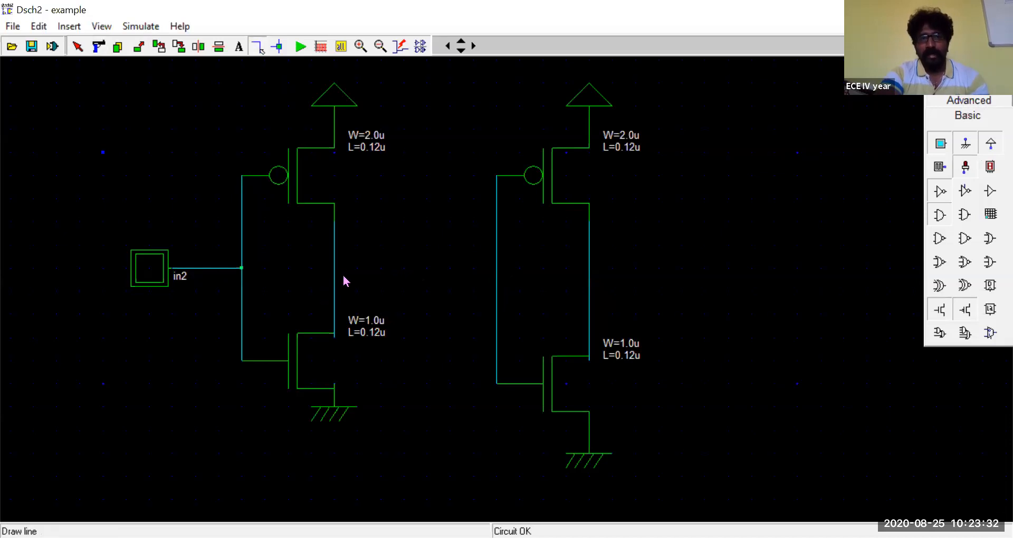
{"action": "left_click_drag", "start_coordinate": [334, 269], "coordinate": [498, 272]}
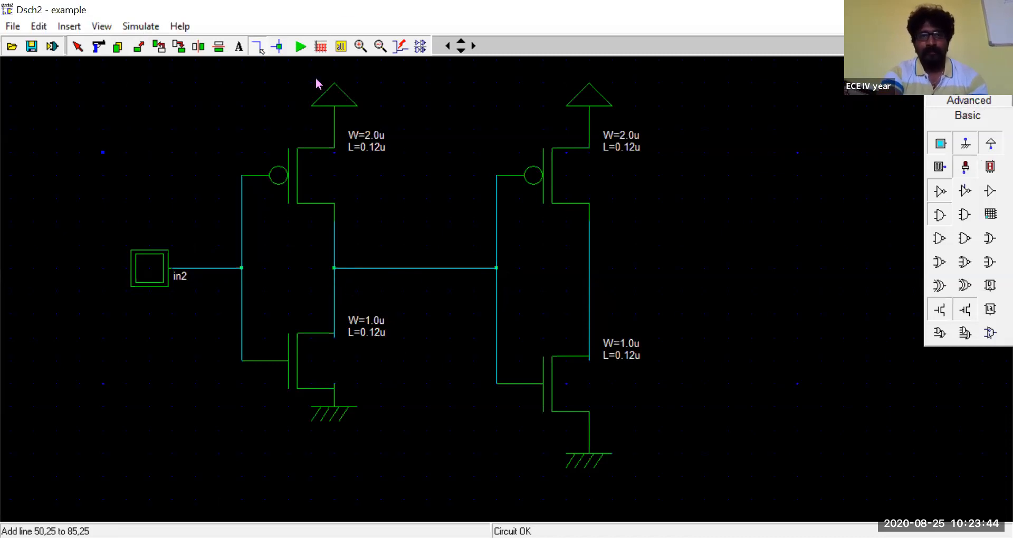
Zoom in on the transistor-level circuit, pan toward the in2 button and zoom back out one level.
{"action": "left_click", "coordinate": [361, 46]}
{"action": "left_click", "coordinate": [473, 257]}
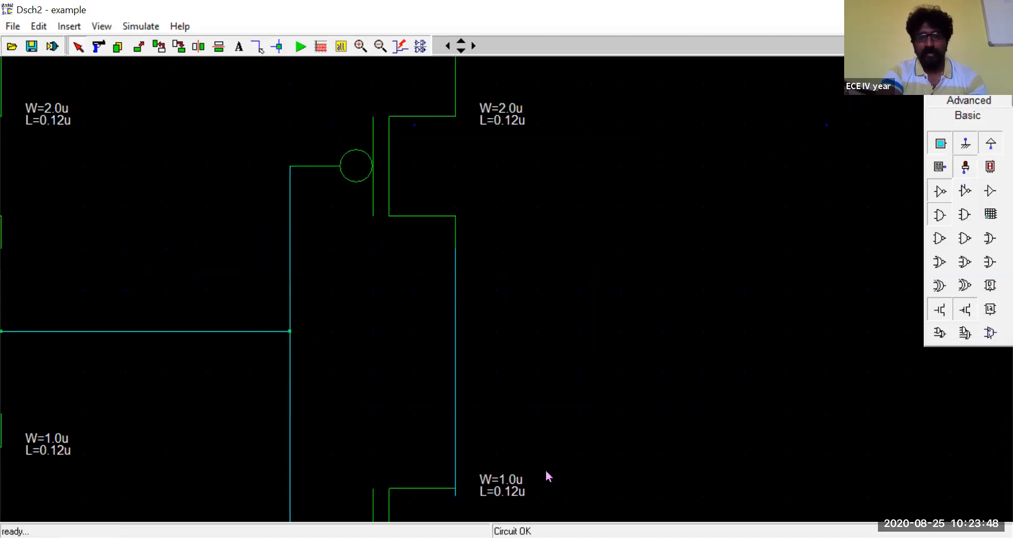
{"action": "key", "text": "Left"}
{"action": "key", "text": "Left"}
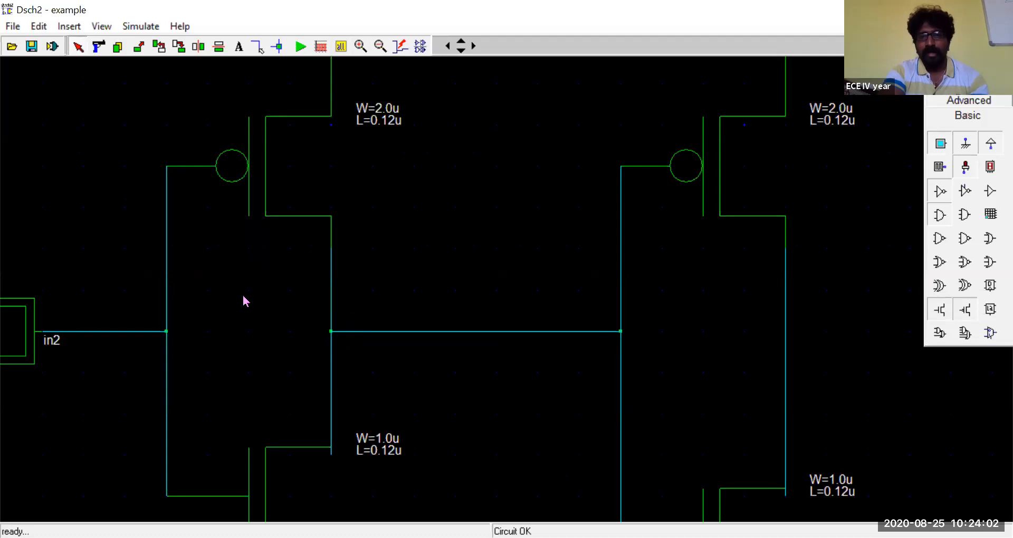
{"action": "left_click", "coordinate": [360, 45]}
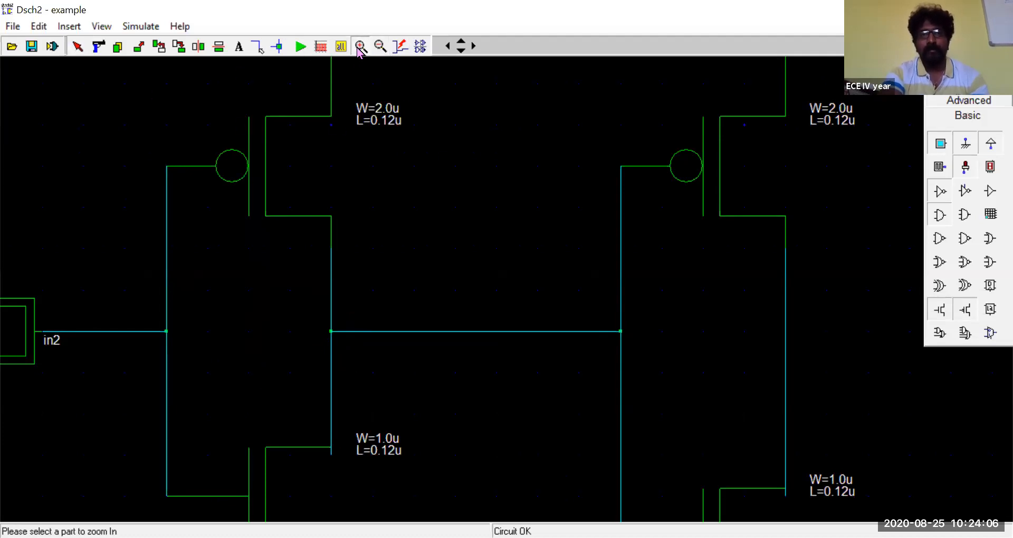
{"action": "left_click", "coordinate": [379, 47]}
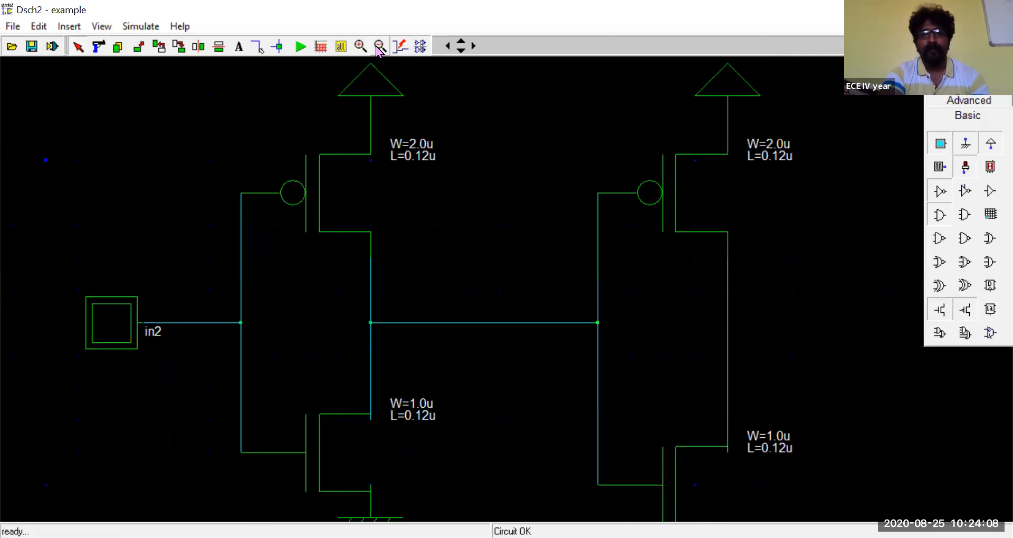
Draw an output wire from the second inverter's joined drains and attach an LED to its free end.
{"action": "left_click", "coordinate": [380, 46]}
{"action": "left_click", "coordinate": [379, 47]}
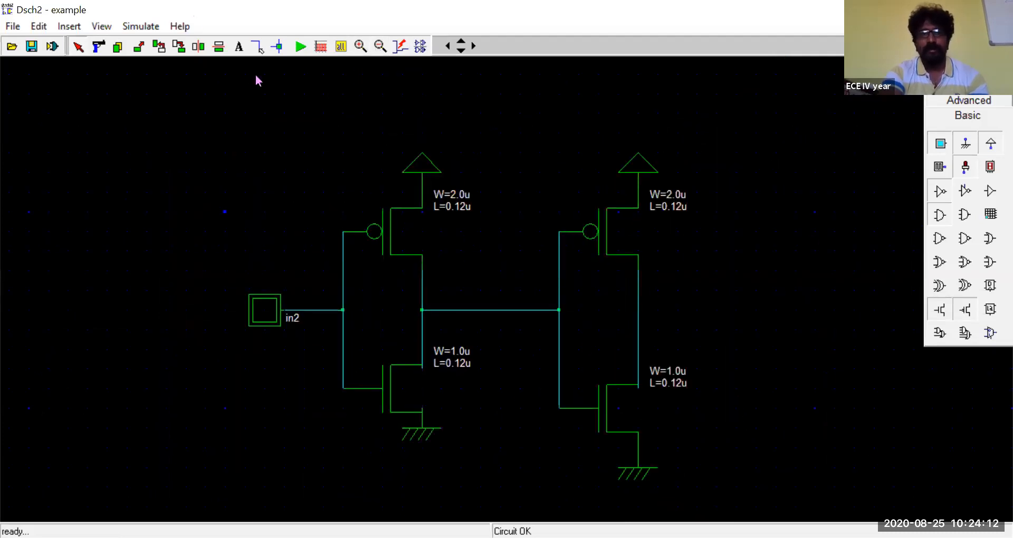
{"action": "left_click", "coordinate": [257, 48]}
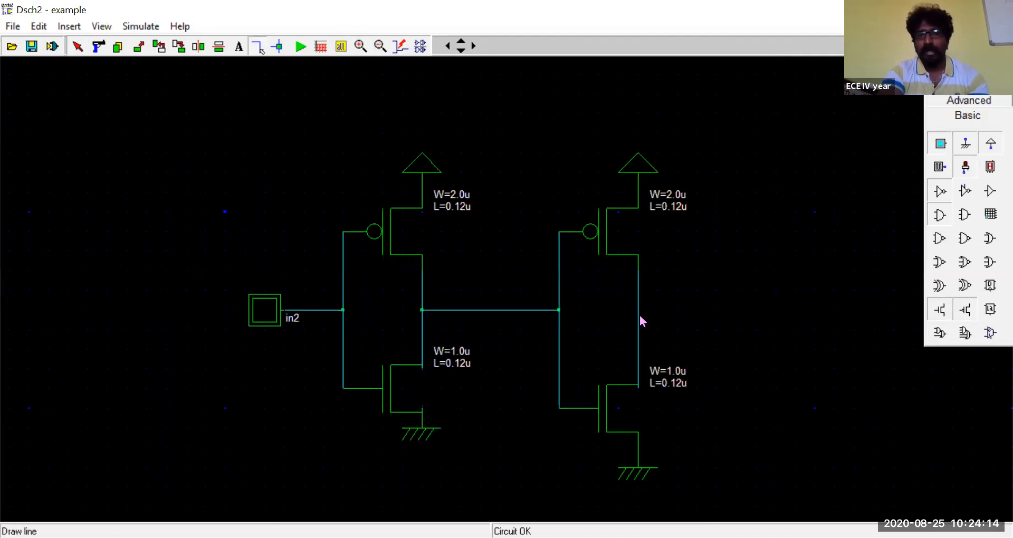
{"action": "mouse_move", "coordinate": [639, 316]}
{"action": "left_mouse_down"}
{"action": "mouse_move", "coordinate": [730, 307]}
{"action": "mouse_move", "coordinate": [752, 311]}
{"action": "mouse_move", "coordinate": [766, 337]}
{"action": "mouse_move", "coordinate": [711, 323]}
{"action": "mouse_move", "coordinate": [715, 311]}
{"action": "left_mouse_up"}
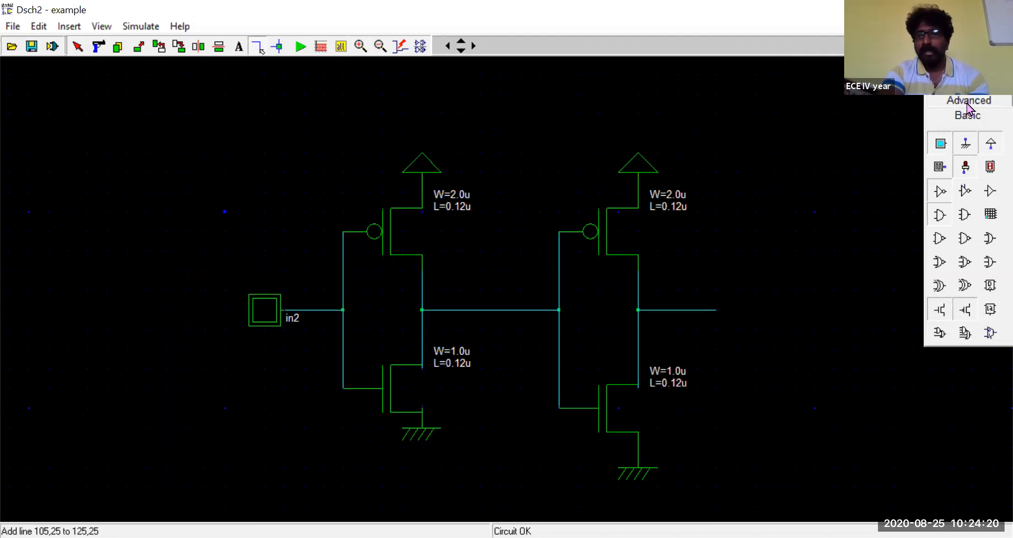
{"action": "left_click", "coordinate": [964, 166]}
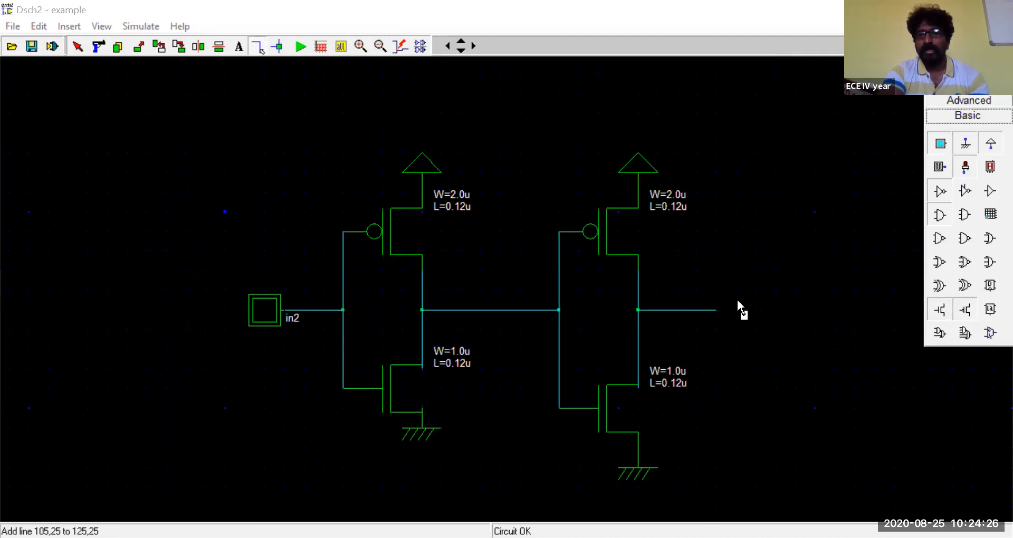
{"action": "left_click", "coordinate": [730, 315]}
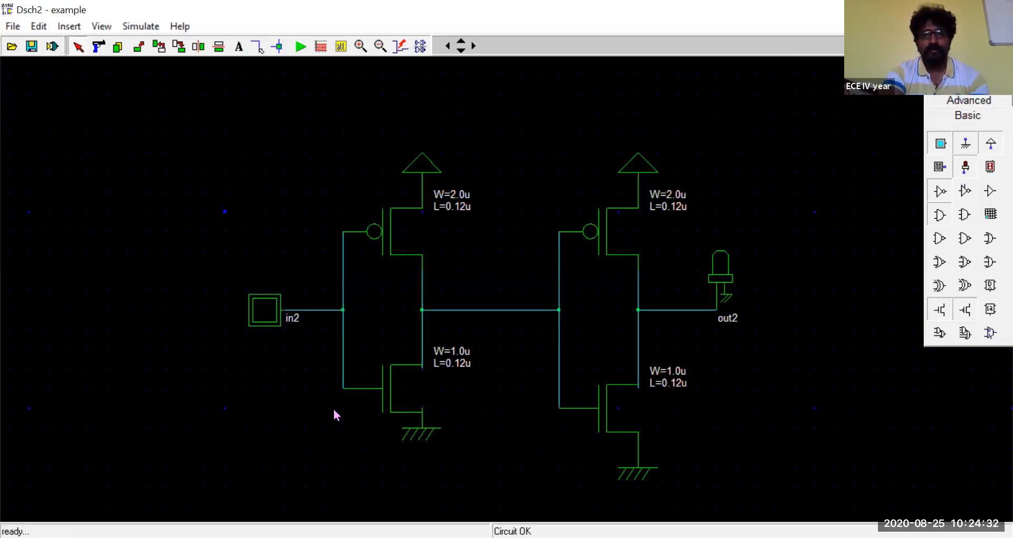
Move the NMOS and ground of the first inverter down, and likewise shift those of the second inverter down.
{"action": "left_click_drag", "start_coordinate": [391, 403], "coordinate": [389, 407]}
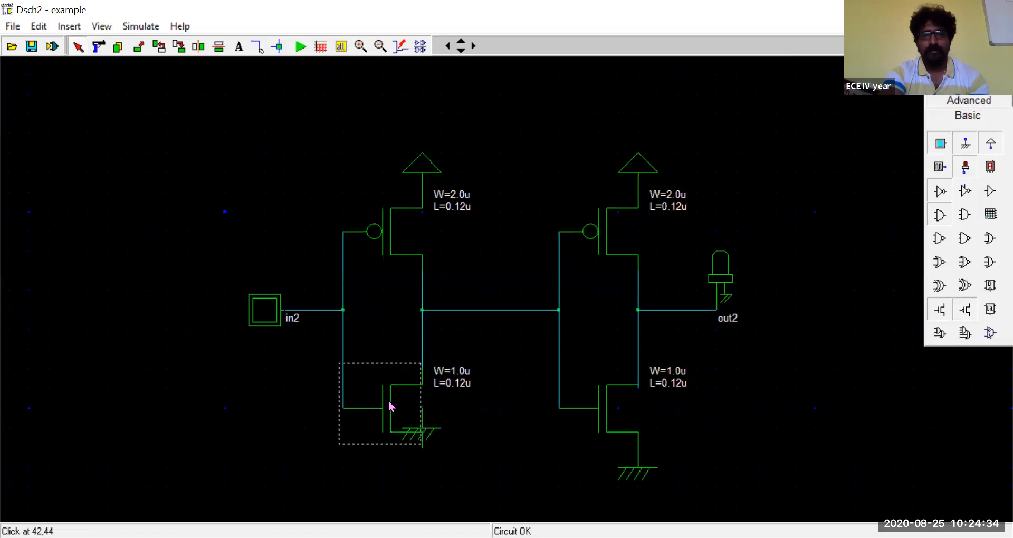
{"action": "left_click_drag", "start_coordinate": [433, 432], "coordinate": [429, 467]}
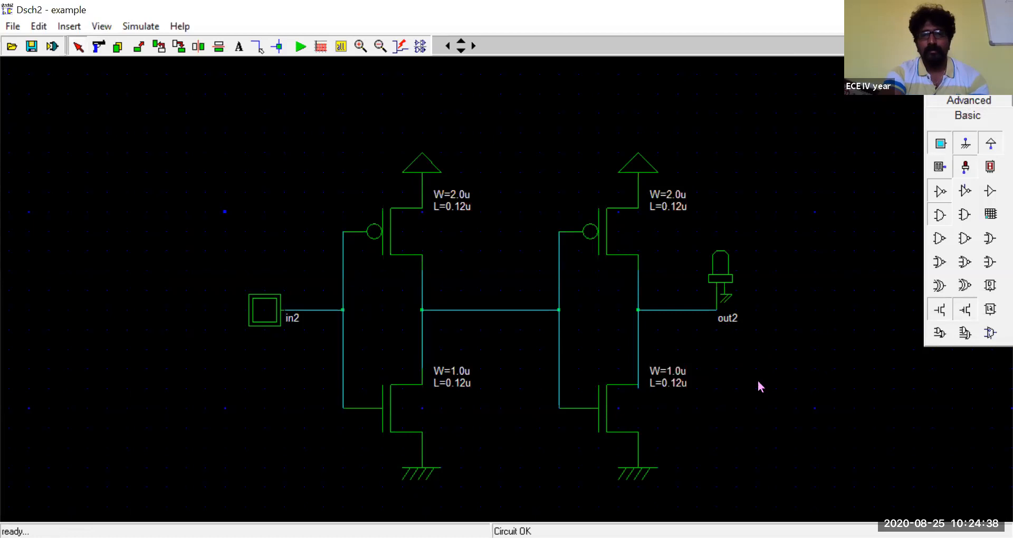
{"action": "left_click", "coordinate": [461, 51]}
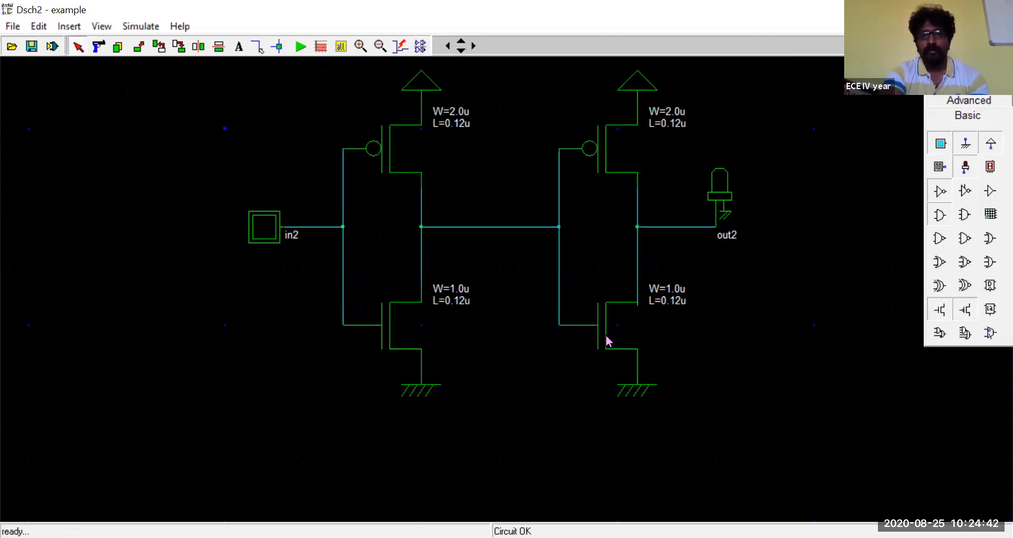
{"action": "left_click_drag", "start_coordinate": [636, 405], "coordinate": [632, 398]}
{"action": "left_click_drag", "start_coordinate": [599, 338], "coordinate": [605, 356]}
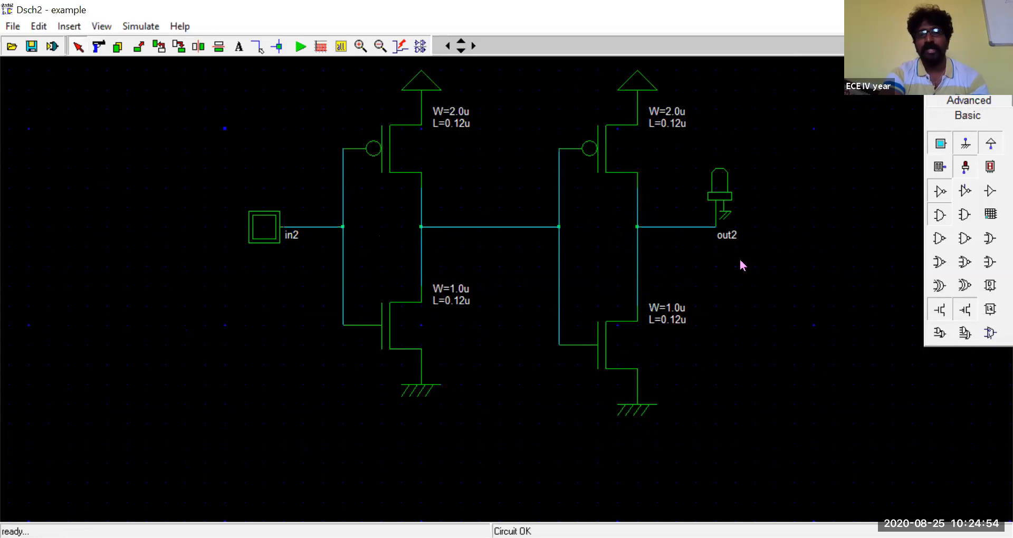
Rename the in2 button's pin to INPUT and set its color to blue.
{"action": "double_click", "coordinate": [263, 231]}
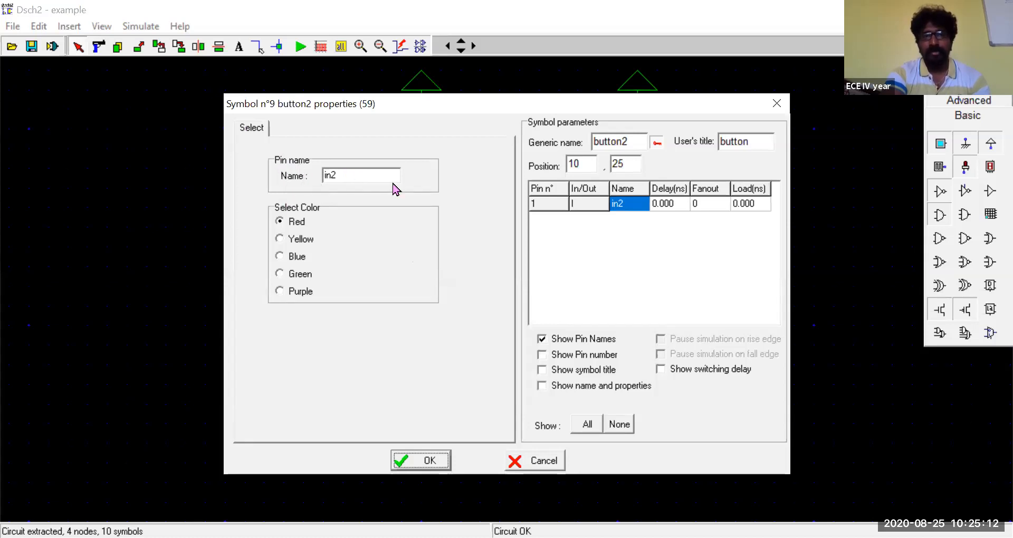
{"action": "left_click_drag", "start_coordinate": [361, 178], "coordinate": [312, 179]}
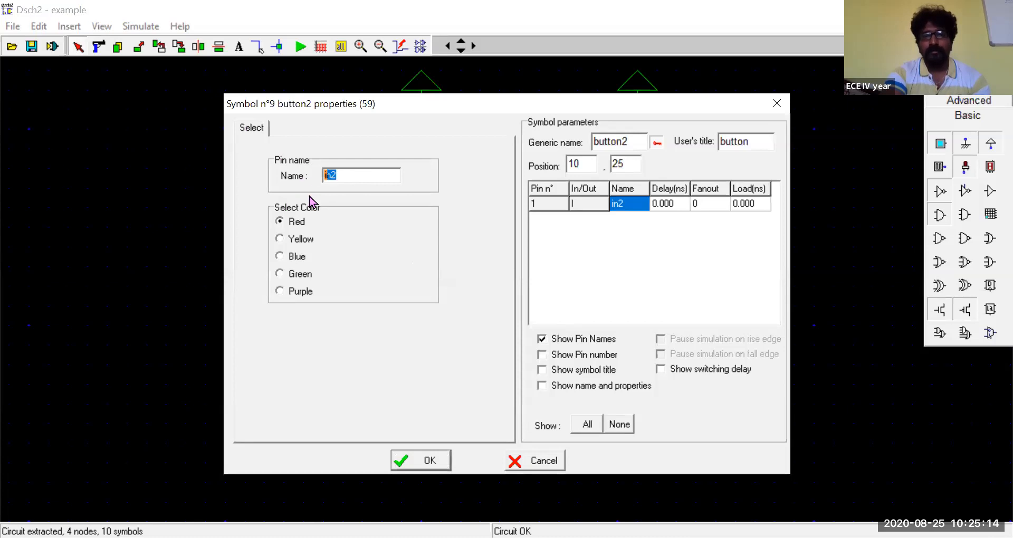
{"action": "type", "text": "I"}
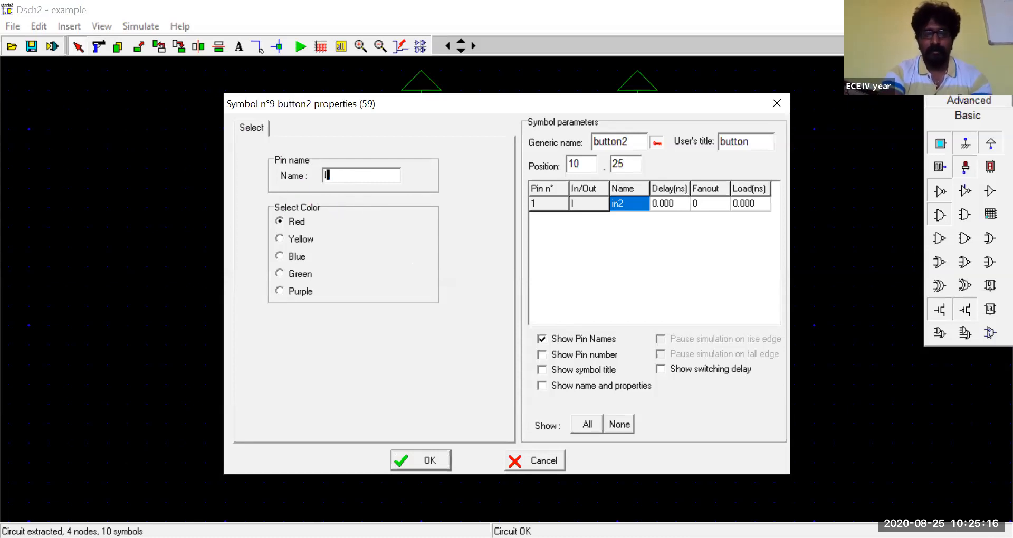
{"action": "type", "text": "NPUT"}
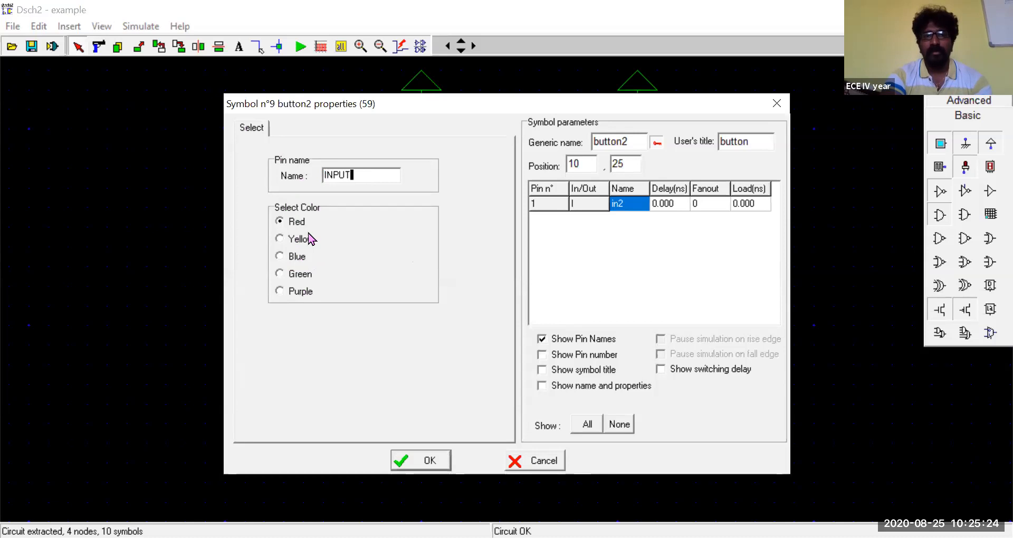
{"action": "left_click", "coordinate": [295, 257]}
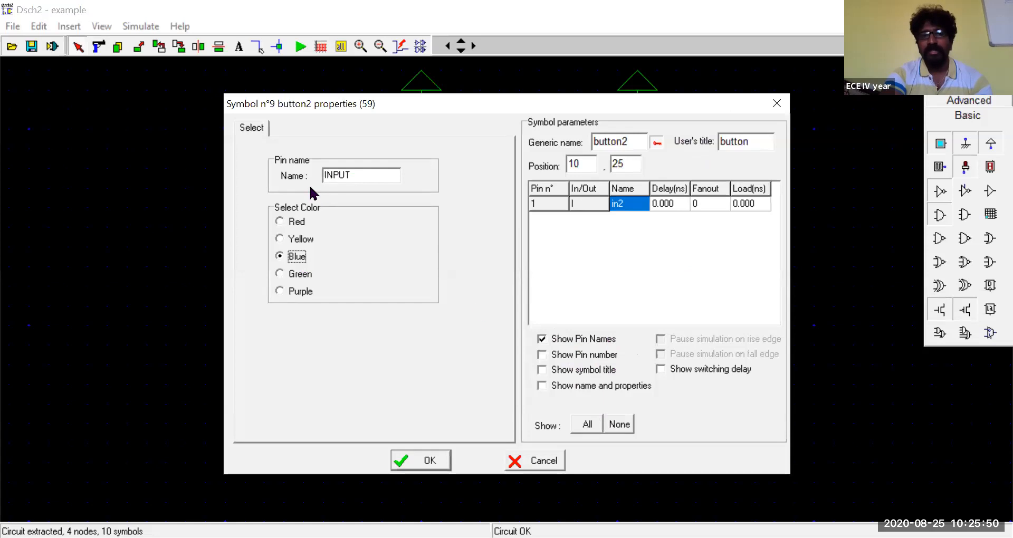
{"action": "left_click", "coordinate": [413, 462]}
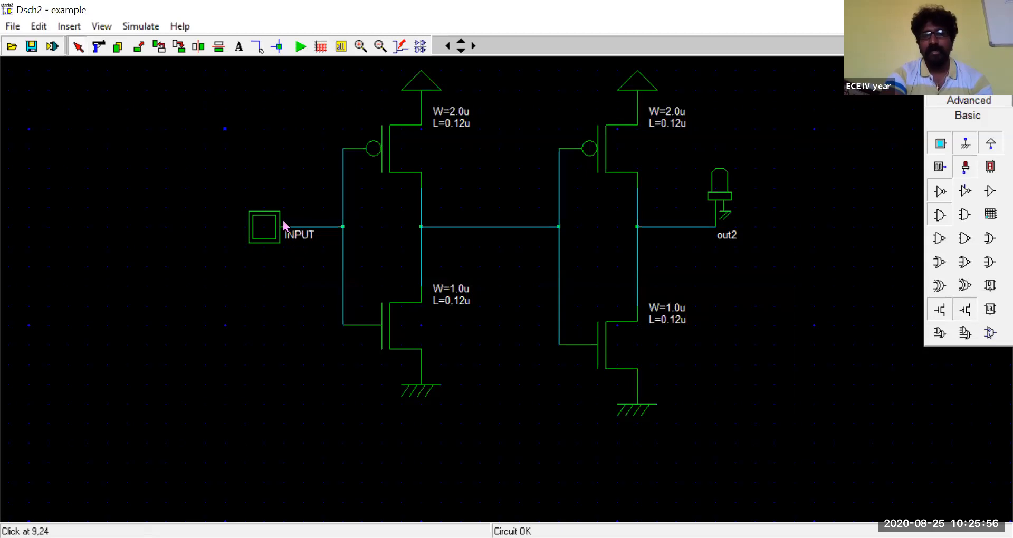
Show the pin names, pin numbers and symbol title on the first inverter's PMOS.
{"action": "double_click", "coordinate": [384, 153]}
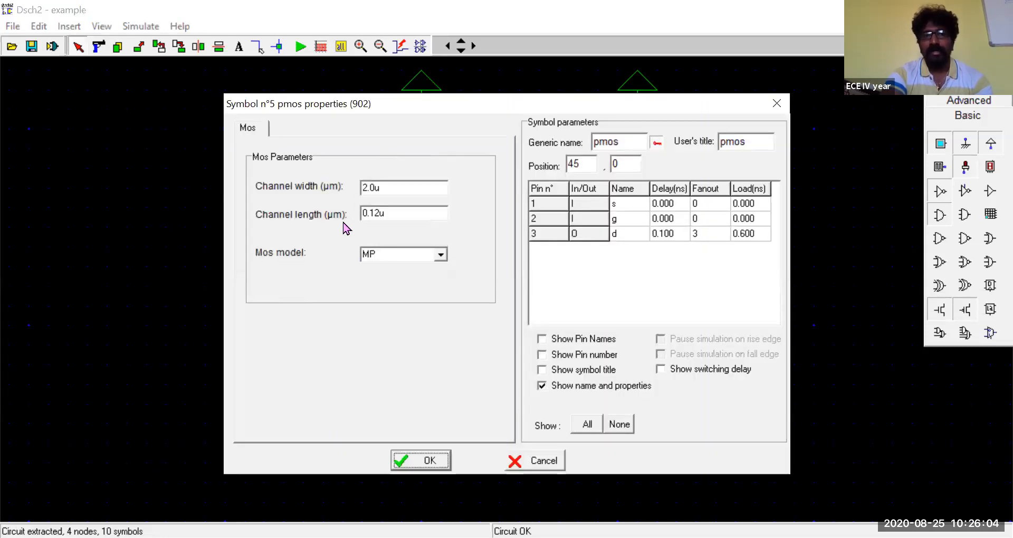
{"action": "left_click", "coordinate": [544, 340]}
{"action": "left_click", "coordinate": [543, 356]}
{"action": "left_click", "coordinate": [550, 373]}
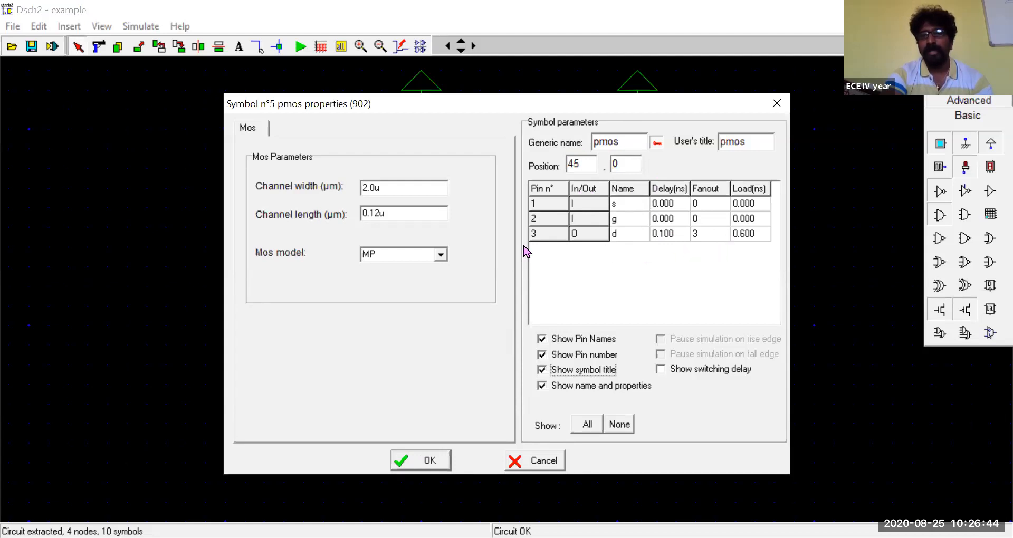
{"action": "left_click", "coordinate": [420, 462]}
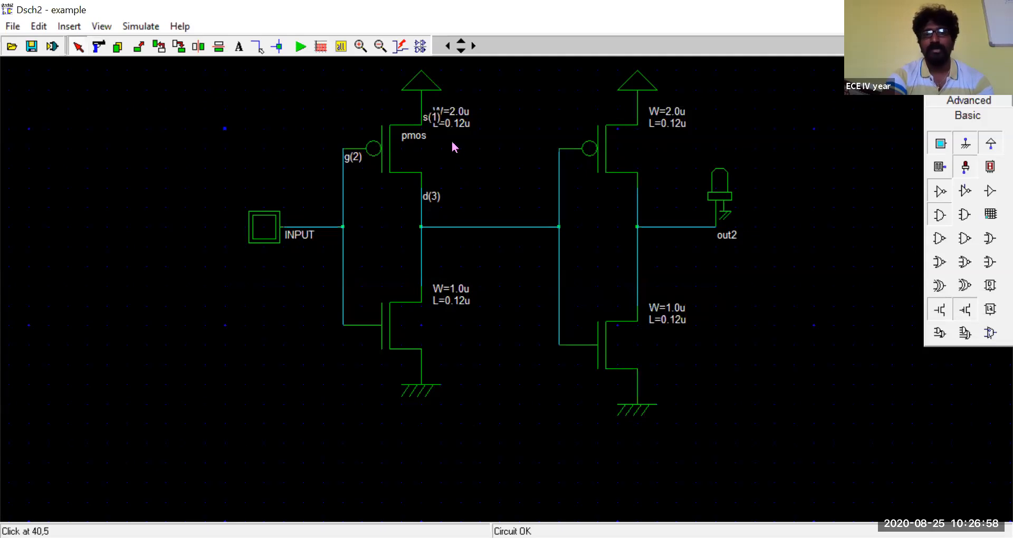
Hide the name and properties label of the first PMOS and turn it back on.
{"action": "double_click", "coordinate": [396, 147]}
{"action": "left_click", "coordinate": [577, 387]}
{"action": "left_click", "coordinate": [421, 464]}
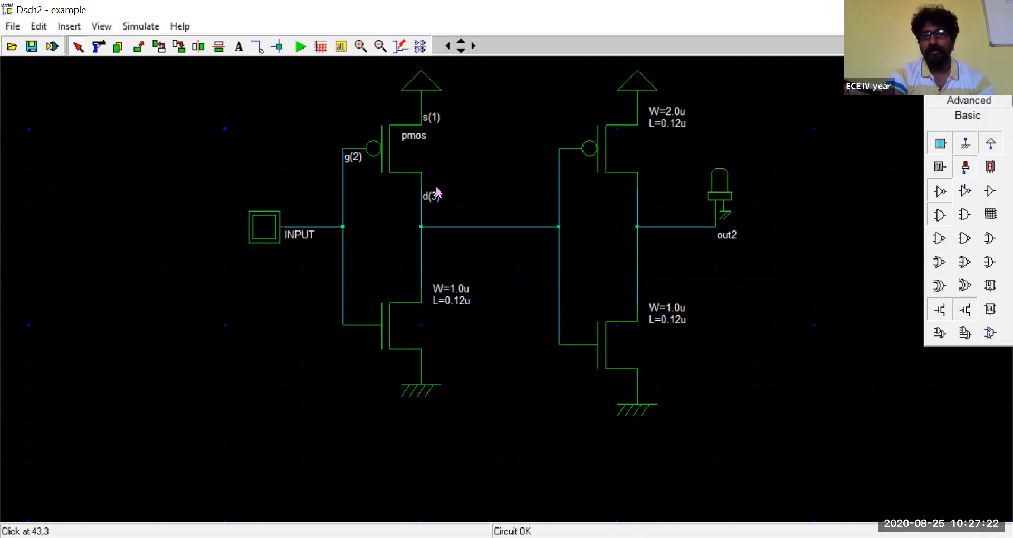
{"action": "double_click", "coordinate": [388, 157]}
{"action": "left_click", "coordinate": [581, 386]}
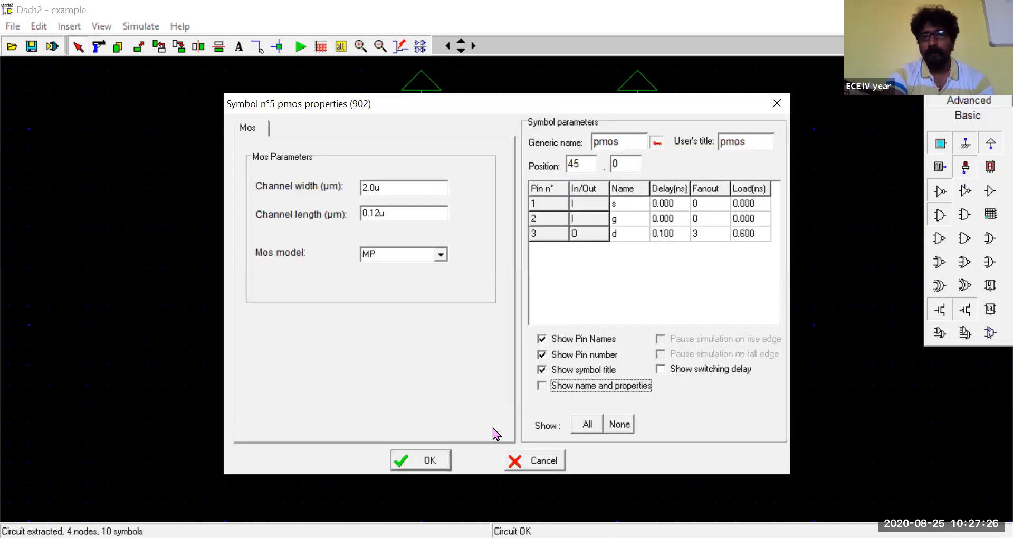
{"action": "left_click", "coordinate": [445, 460]}
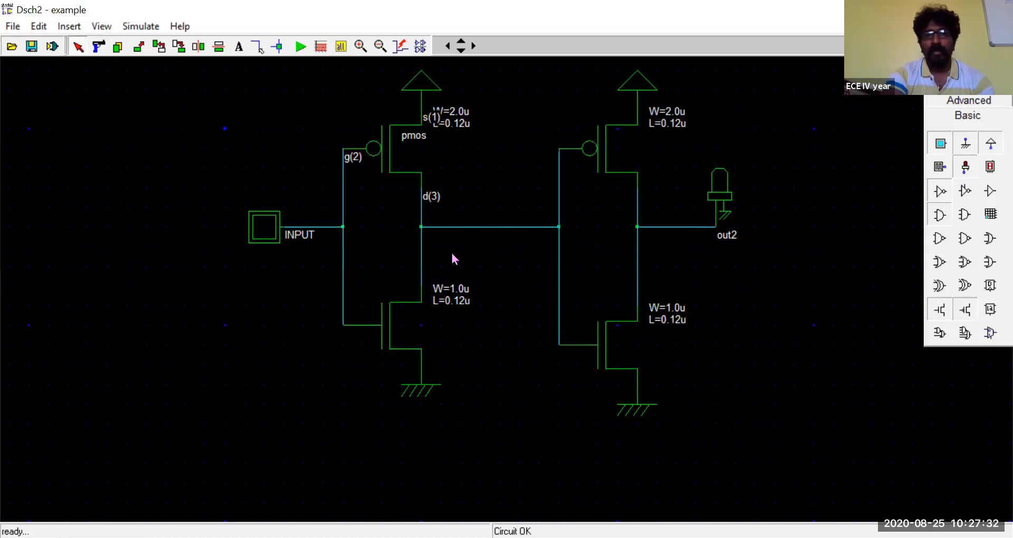
Show the pin names, pin numbers and symbol title on the first inverter's NMOS.
{"action": "double_click", "coordinate": [390, 328]}
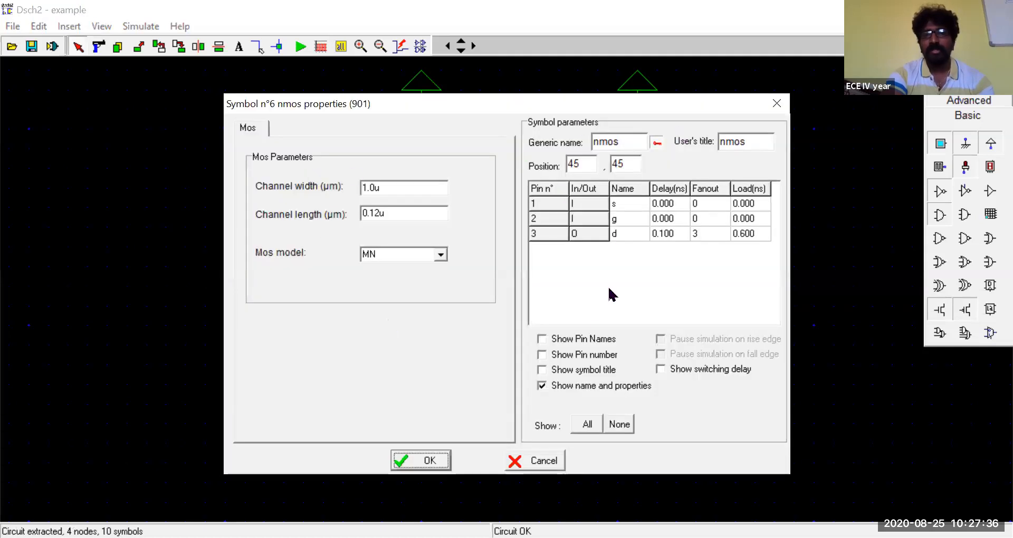
{"action": "left_click", "coordinate": [574, 344]}
{"action": "left_click", "coordinate": [580, 355]}
{"action": "left_click", "coordinate": [583, 369]}
{"action": "left_click", "coordinate": [439, 466]}
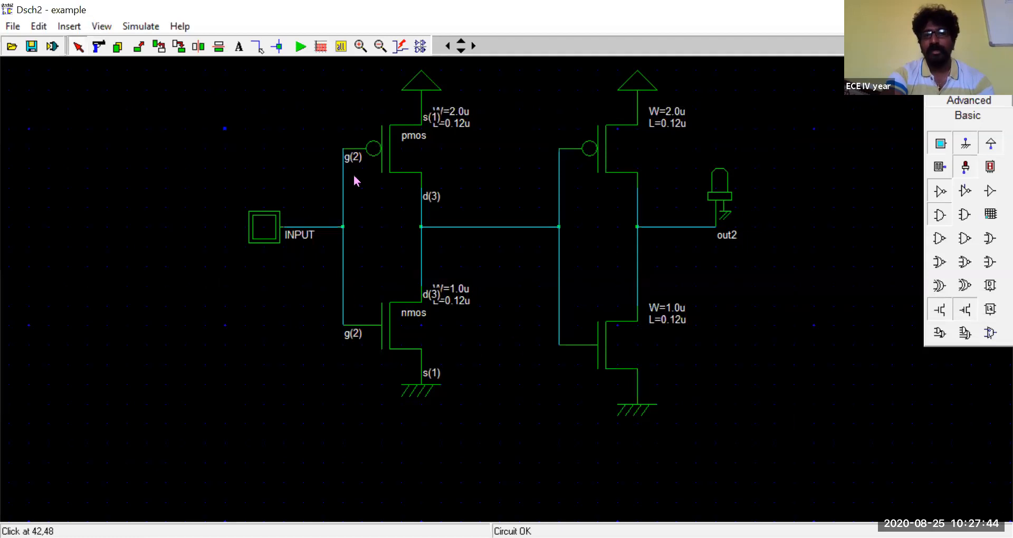
Show the pin names, pin numbers and symbol title on the second inverter's PMOS.
{"action": "double_click", "coordinate": [605, 185]}
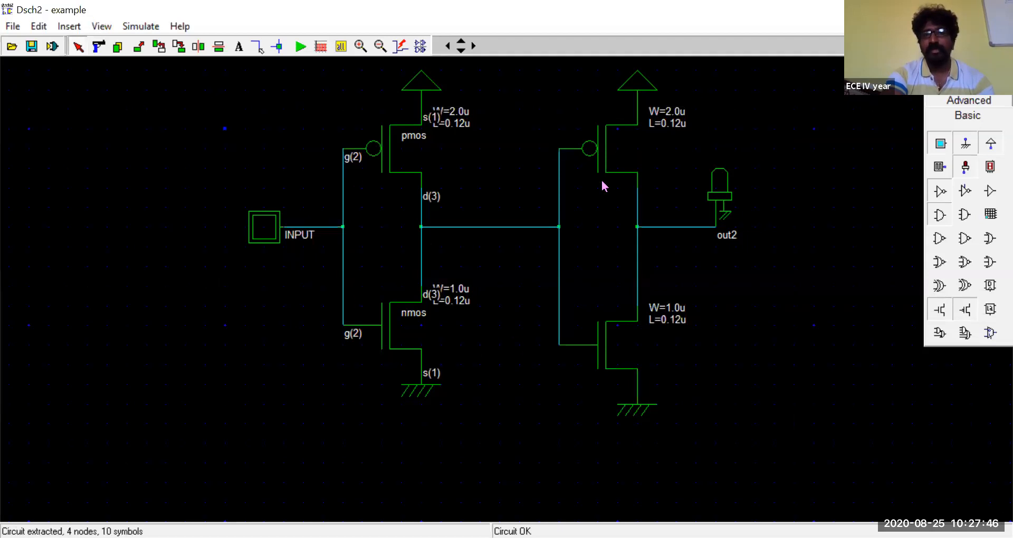
{"action": "left_click", "coordinate": [576, 339]}
{"action": "left_click", "coordinate": [580, 355]}
{"action": "left_click", "coordinate": [584, 370]}
{"action": "left_click", "coordinate": [435, 460]}
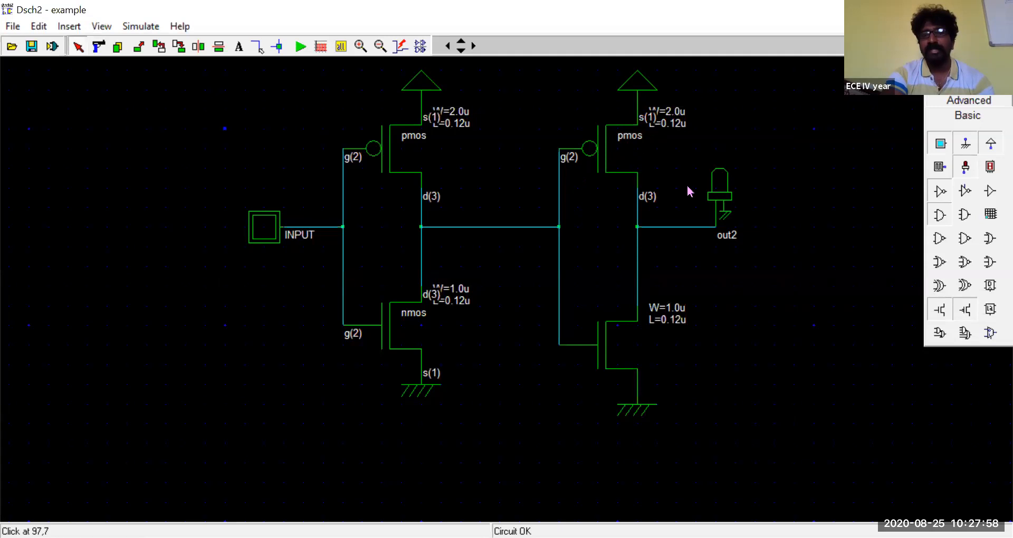
Show all pin, title and property labels on the second inverter's NMOS.
{"action": "double_click", "coordinate": [599, 355]}
{"action": "left_click", "coordinate": [587, 423]}
{"action": "left_click", "coordinate": [445, 460]}
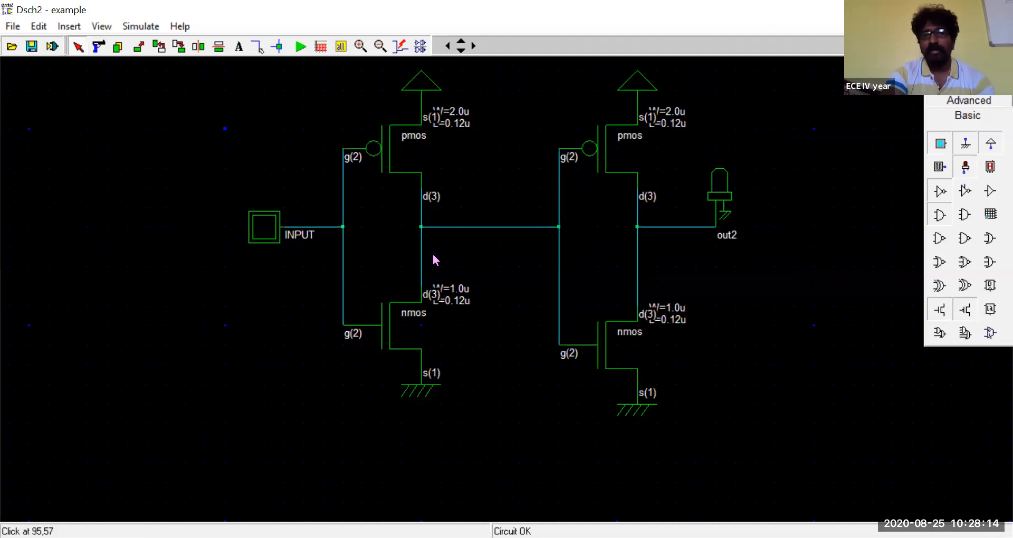
Set the user's title of the first inverter's PMOS to pmos1.
{"action": "double_click", "coordinate": [394, 160]}
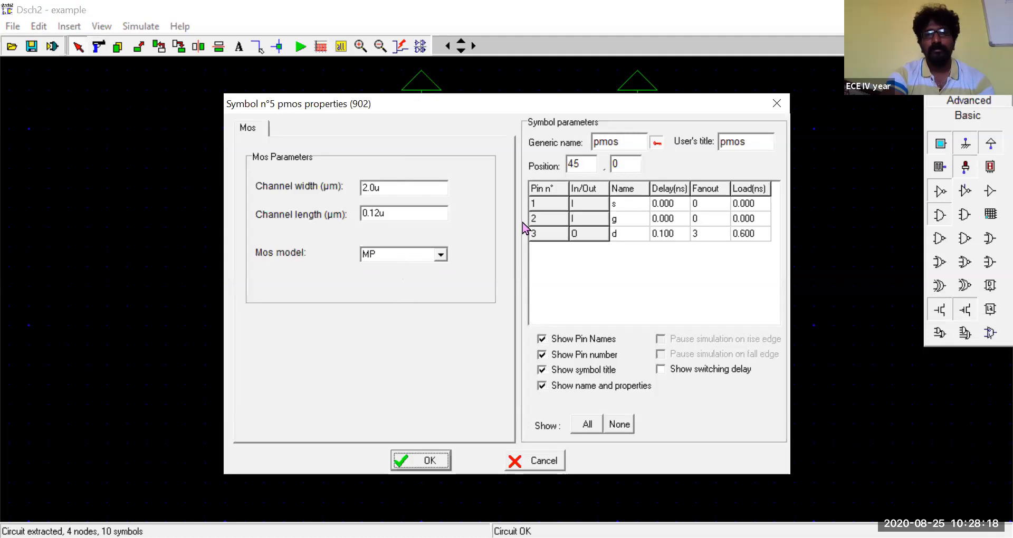
{"action": "left_click", "coordinate": [622, 144]}
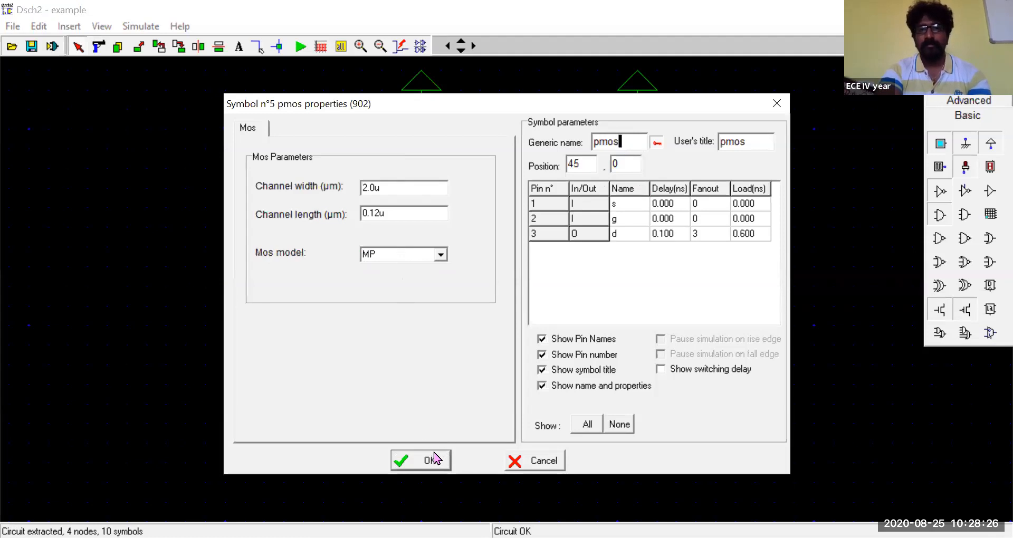
{"action": "left_click", "coordinate": [755, 140]}
{"action": "type", "text": "1"}
{"action": "left_click", "coordinate": [403, 462]}
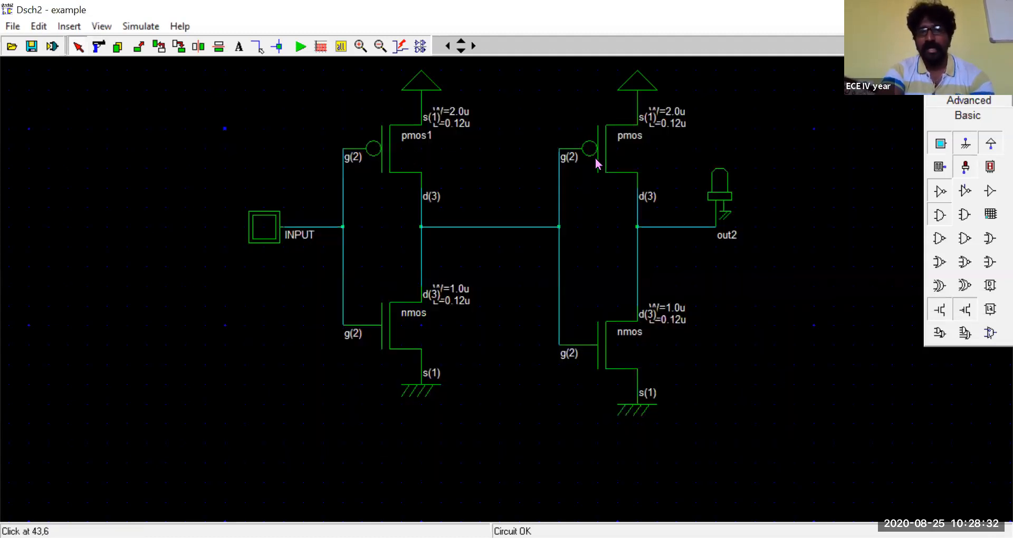
{"action": "double_click", "coordinate": [411, 153]}
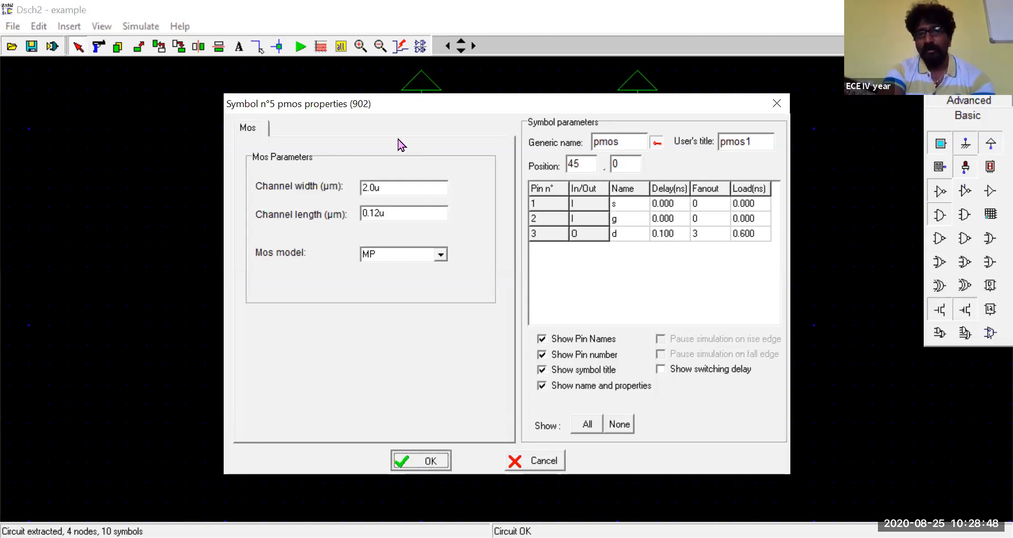
{"action": "key", "text": "Return"}
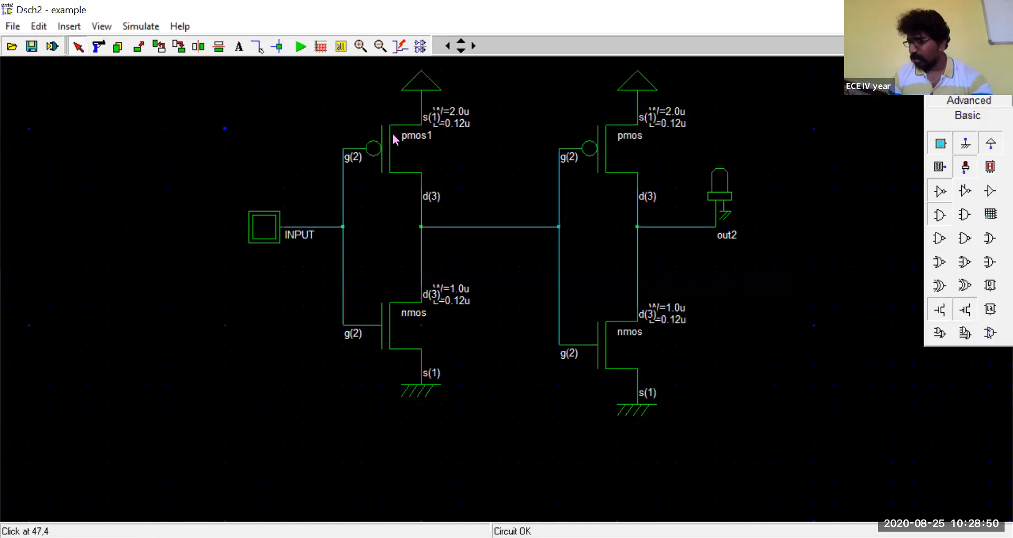
Set the user's title of the second inverter's PMOS to pmos2.
{"action": "double_click", "coordinate": [601, 149]}
{"action": "left_click", "coordinate": [746, 141]}
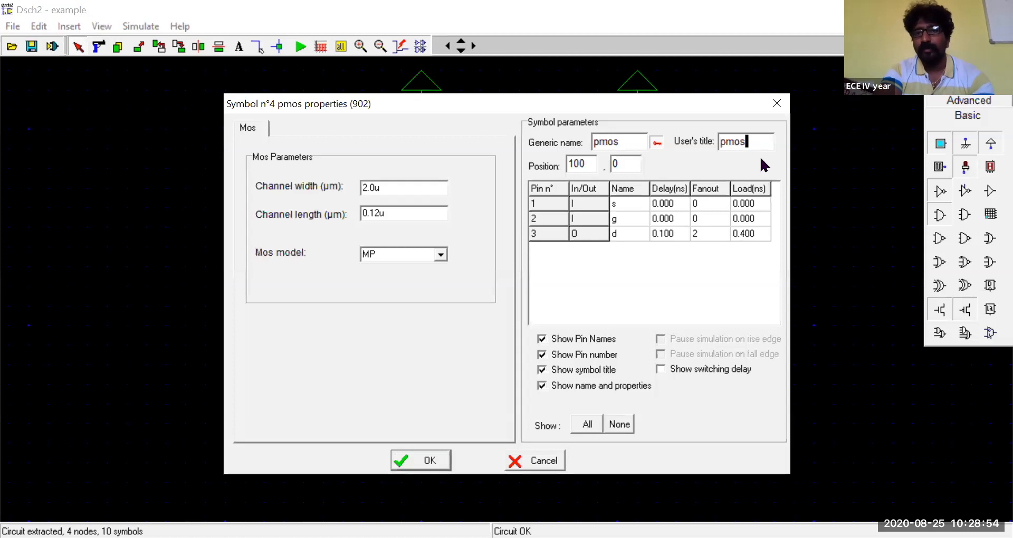
{"action": "type", "text": "2"}
{"action": "left_click", "coordinate": [417, 460]}
Set the user's title of the first inverter's NMOS to nmos1.
{"action": "double_click", "coordinate": [411, 330]}
{"action": "left_click", "coordinate": [753, 143]}
{"action": "type", "text": "1"}
{"action": "left_click", "coordinate": [406, 469]}
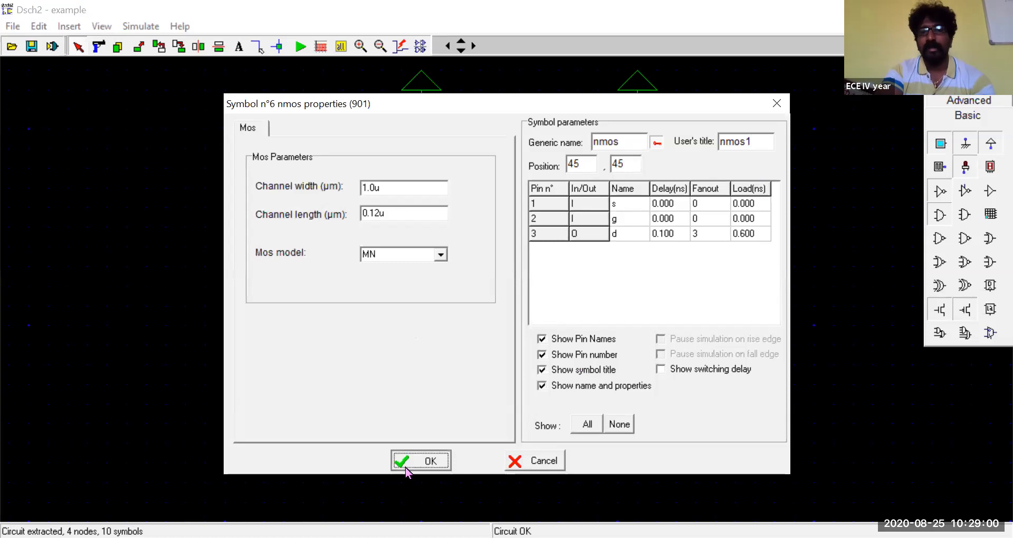
Set the user's title of the second inverter's NMOS to nmos2.
{"action": "double_click", "coordinate": [622, 351]}
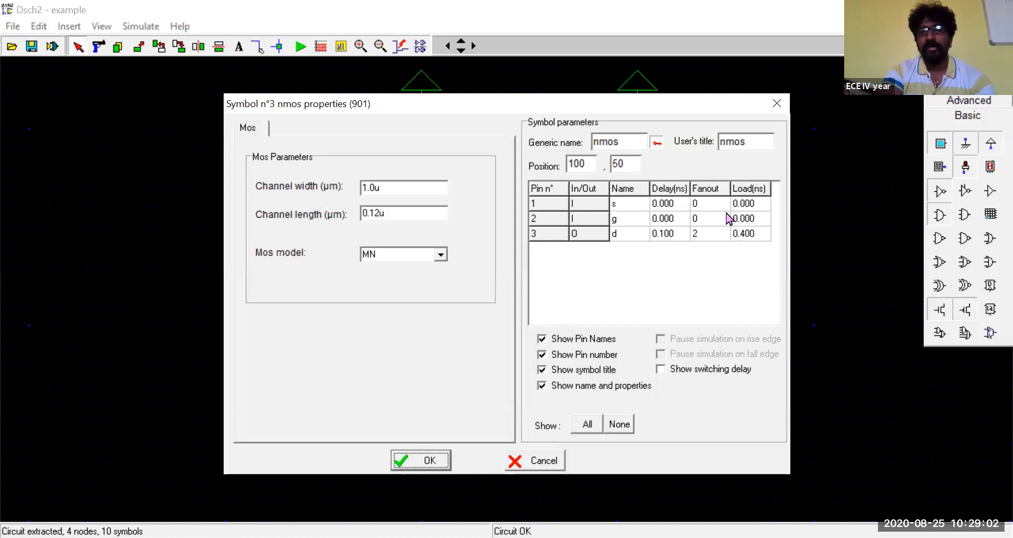
{"action": "left_click", "coordinate": [754, 142]}
{"action": "type", "text": "2"}
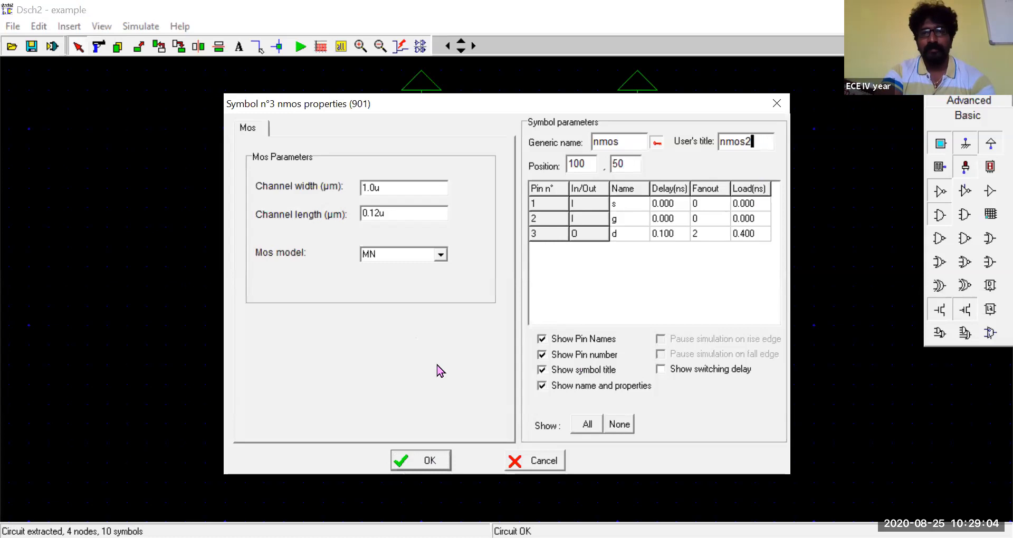
{"action": "left_click", "coordinate": [414, 462]}
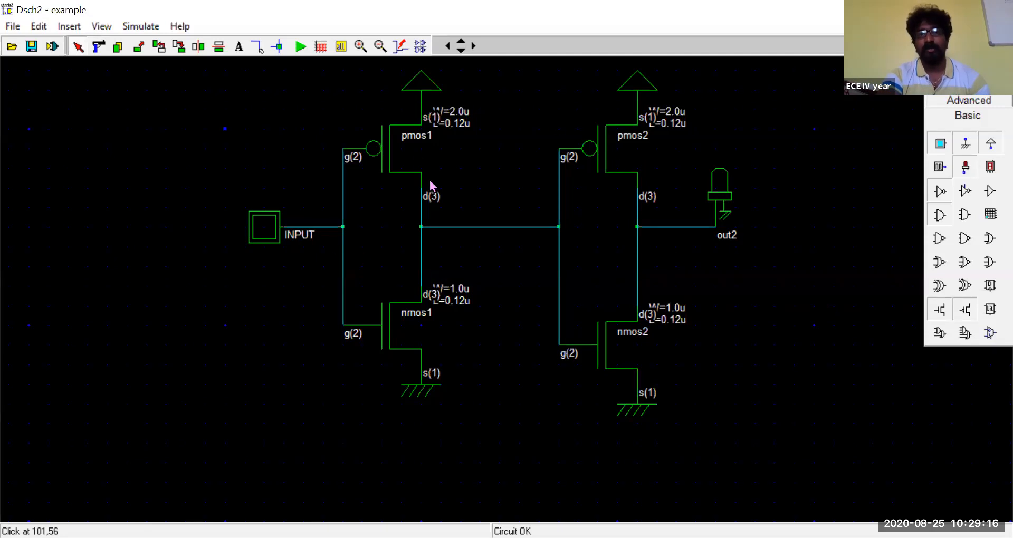
Rename the LED's pin to OUTPUT.
{"action": "double_click", "coordinate": [722, 186]}
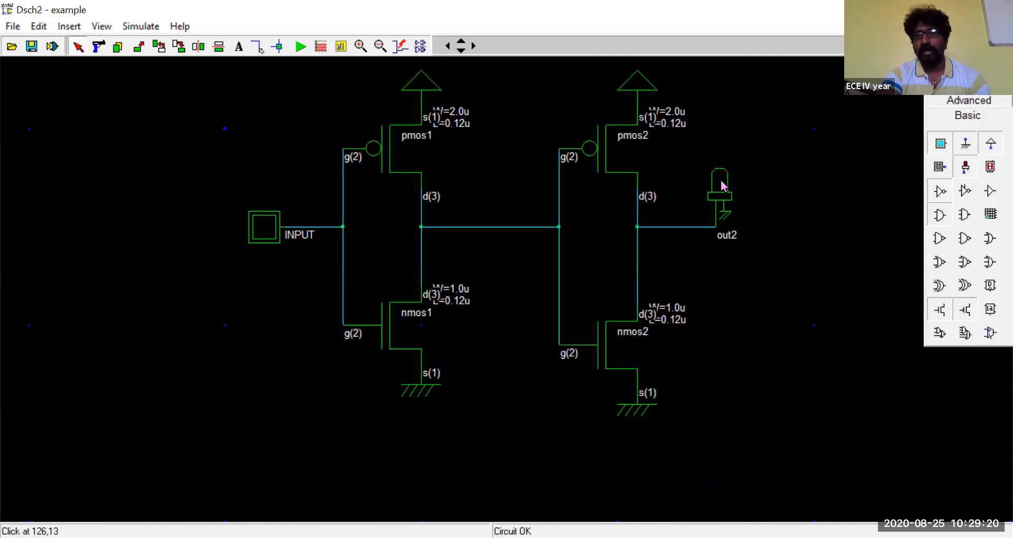
{"action": "left_click_drag", "start_coordinate": [349, 175], "coordinate": [314, 176]}
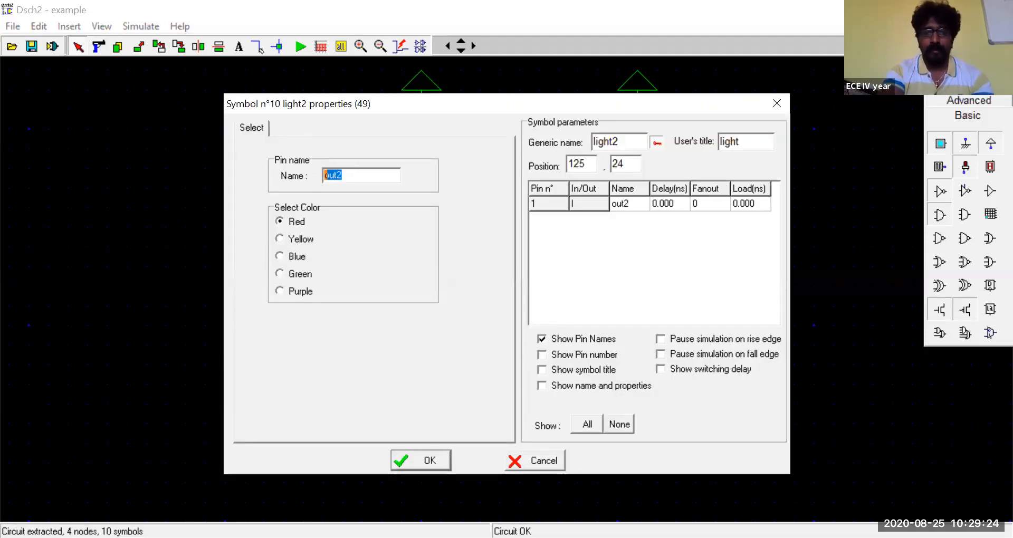
{"action": "type", "text": "OUTPUT"}
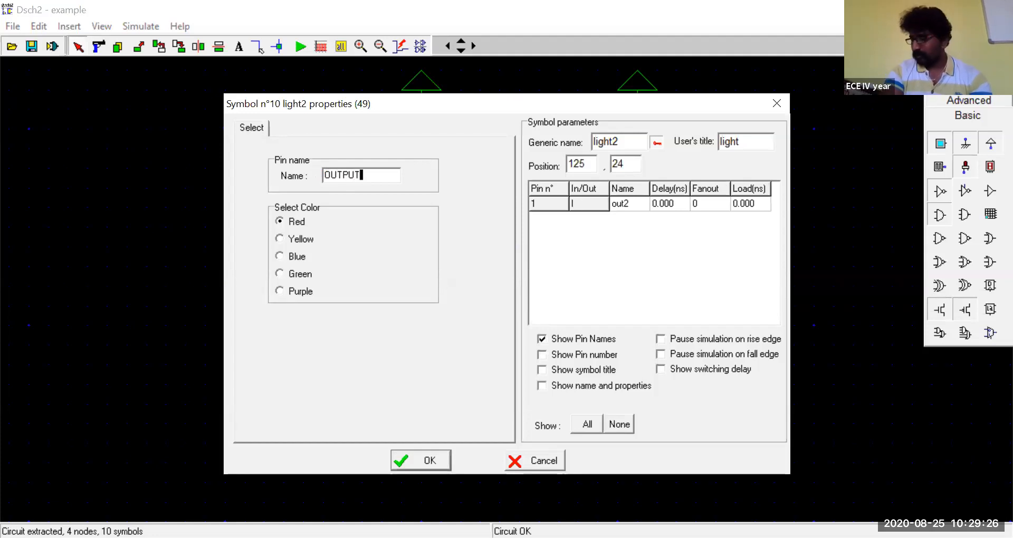
{"action": "left_click", "coordinate": [422, 465]}
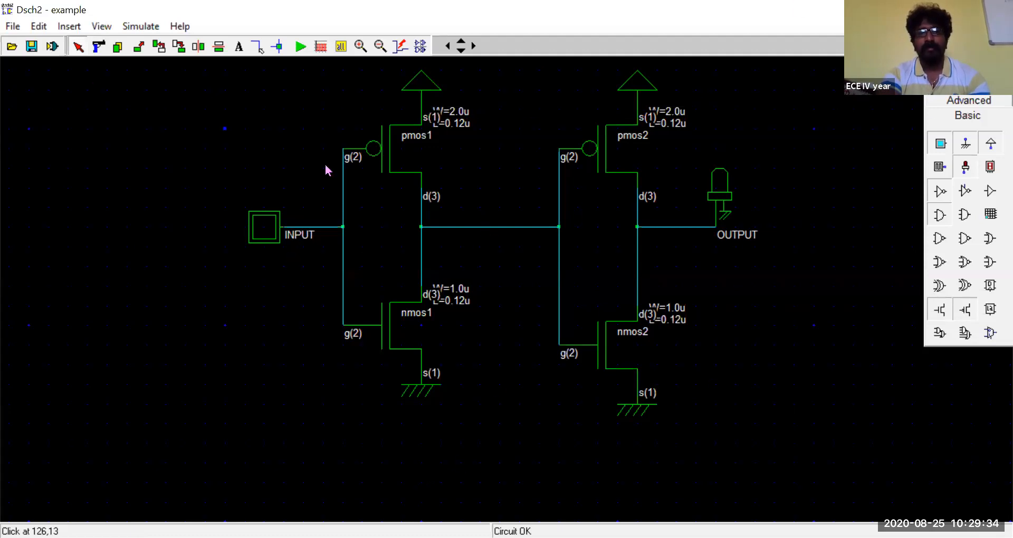
Simulate the transistor circuit without toggling the input, and view its timing diagram briefly.
{"action": "left_click", "coordinate": [299, 48]}
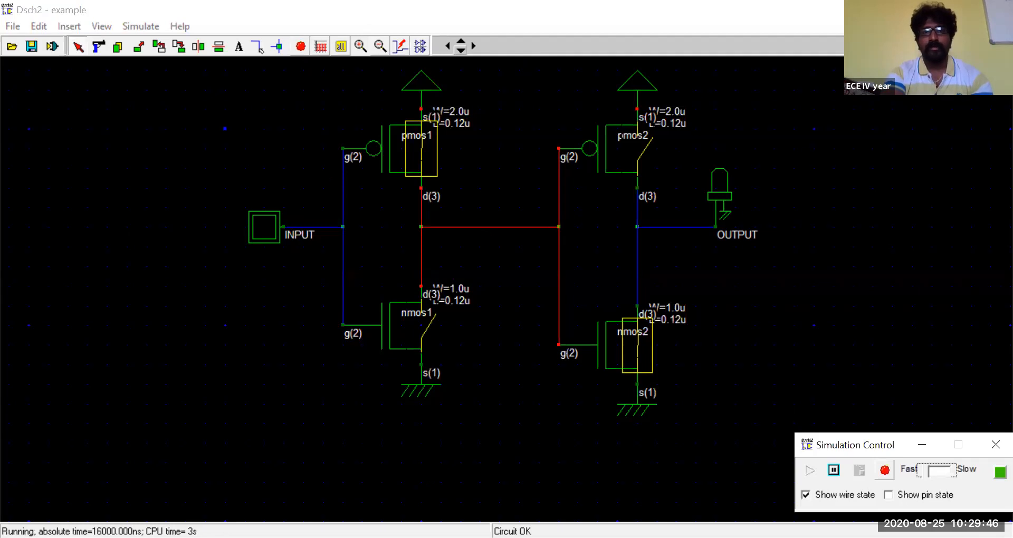
{"action": "left_click", "coordinate": [320, 46]}
{"action": "left_click", "coordinate": [998, 9]}
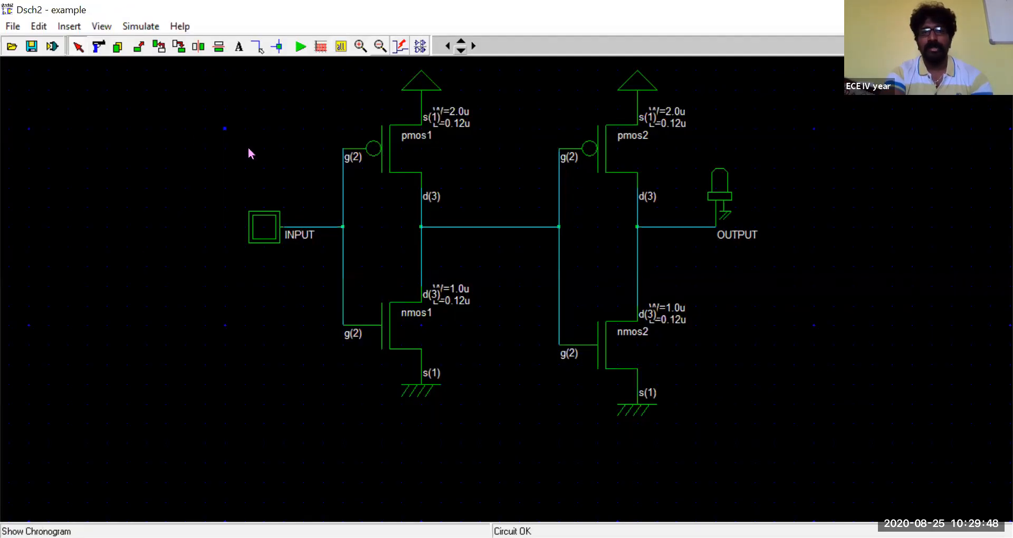
Restart the simulation and toggle the INPUT button repeatedly to observe the transistor switching and the LED.
{"action": "left_click", "coordinate": [302, 46]}
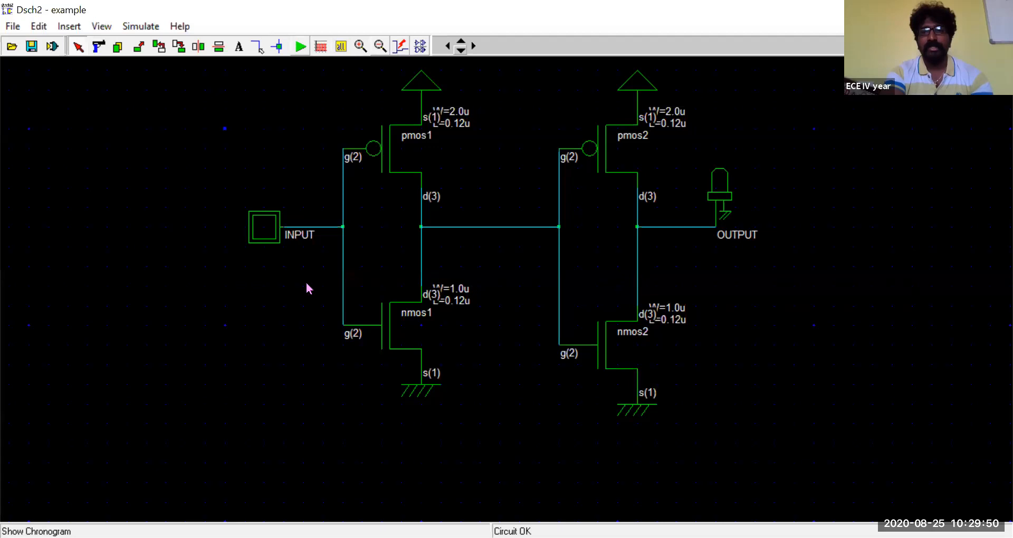
{"action": "left_click", "coordinate": [265, 235]}
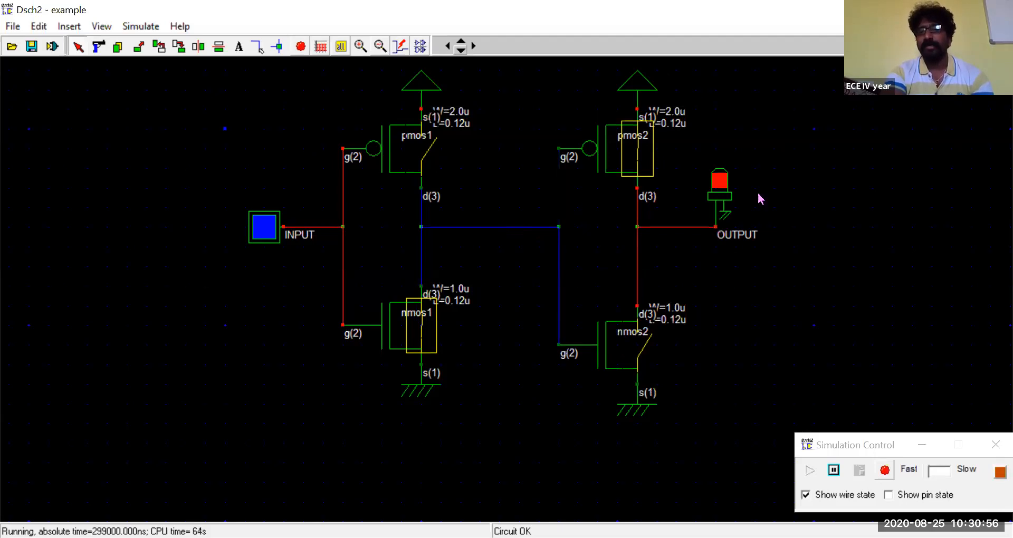
{"action": "left_click", "coordinate": [265, 232]}
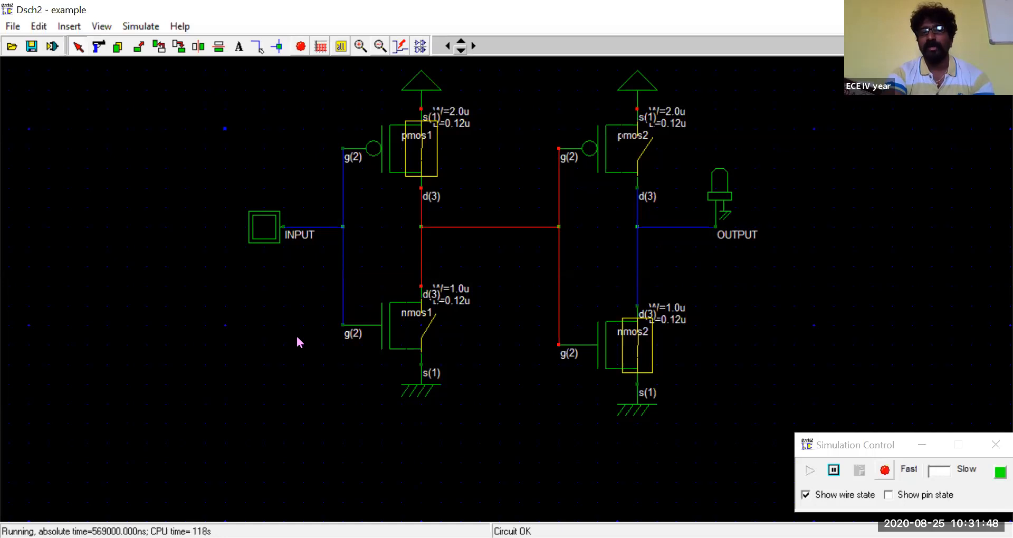
{"action": "left_click", "coordinate": [257, 231]}
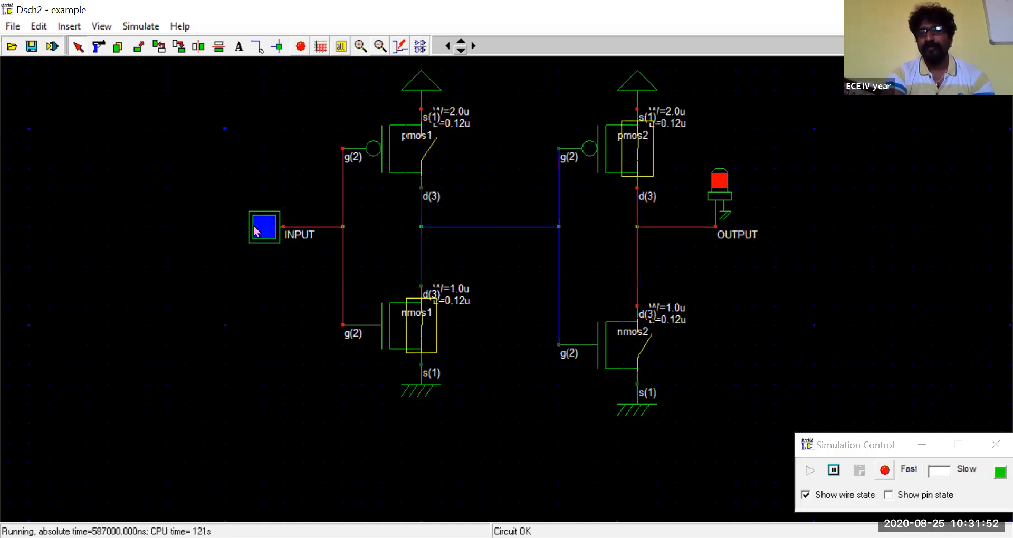
{"action": "left_click", "coordinate": [256, 232]}
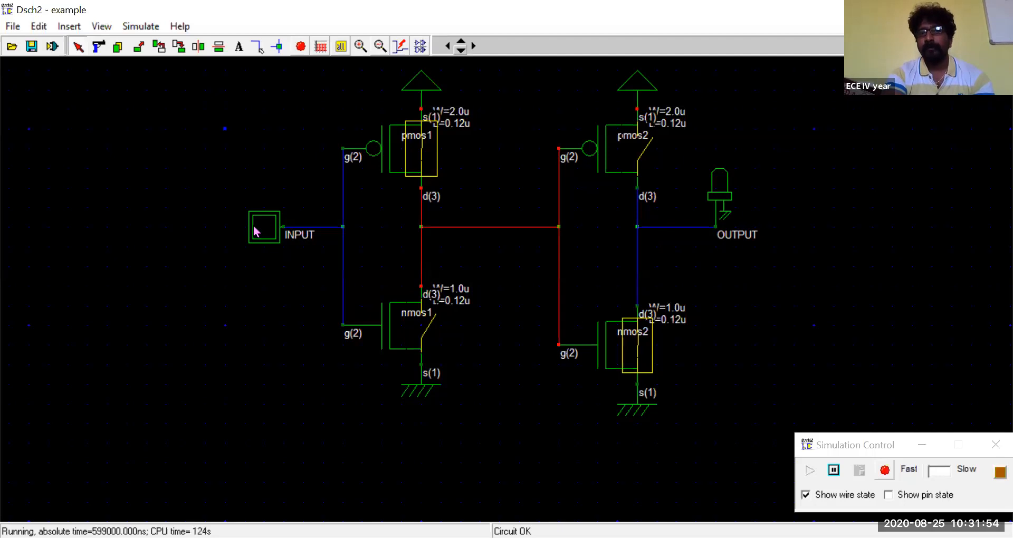
{"action": "left_click", "coordinate": [257, 231]}
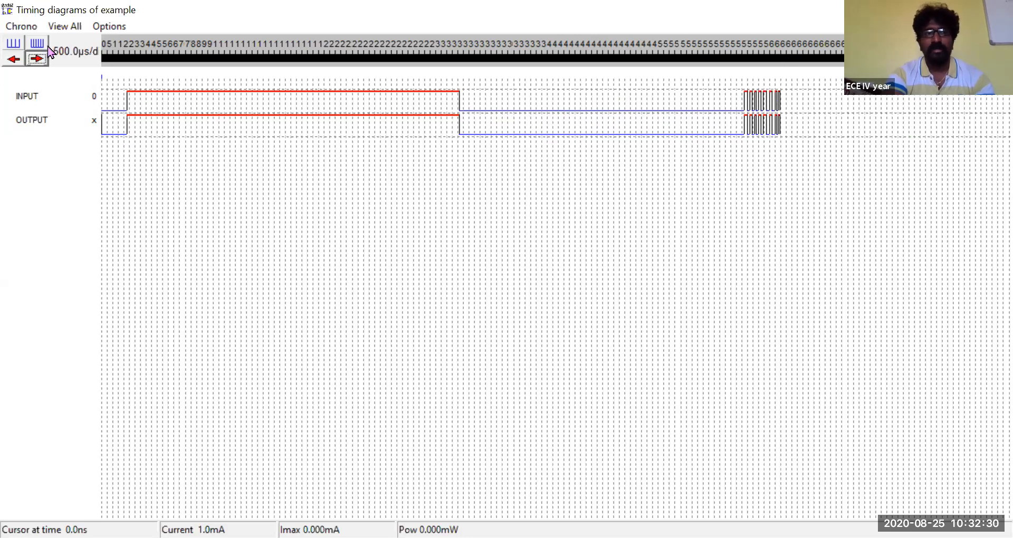
Examine the INPUT and OUTPUT waveforms along the timing diagram at different time scales, then return to the schematic.
{"action": "left_click", "coordinate": [36, 59]}
{"action": "left_click", "coordinate": [35, 59]}
{"action": "left_click", "coordinate": [34, 60]}
{"action": "left_click", "coordinate": [13, 59]}
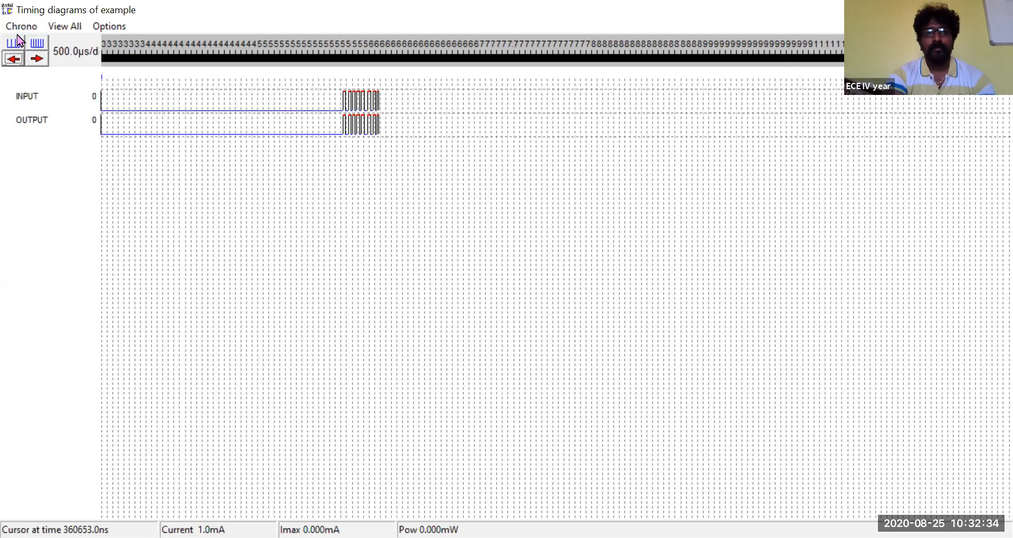
{"action": "left_click", "coordinate": [14, 43]}
{"action": "left_click", "coordinate": [36, 59]}
{"action": "left_click", "coordinate": [36, 59]}
{"action": "left_click", "coordinate": [36, 59]}
{"action": "left_click", "coordinate": [36, 59]}
{"action": "left_click", "coordinate": [36, 59]}
{"action": "left_click", "coordinate": [855, 164]}
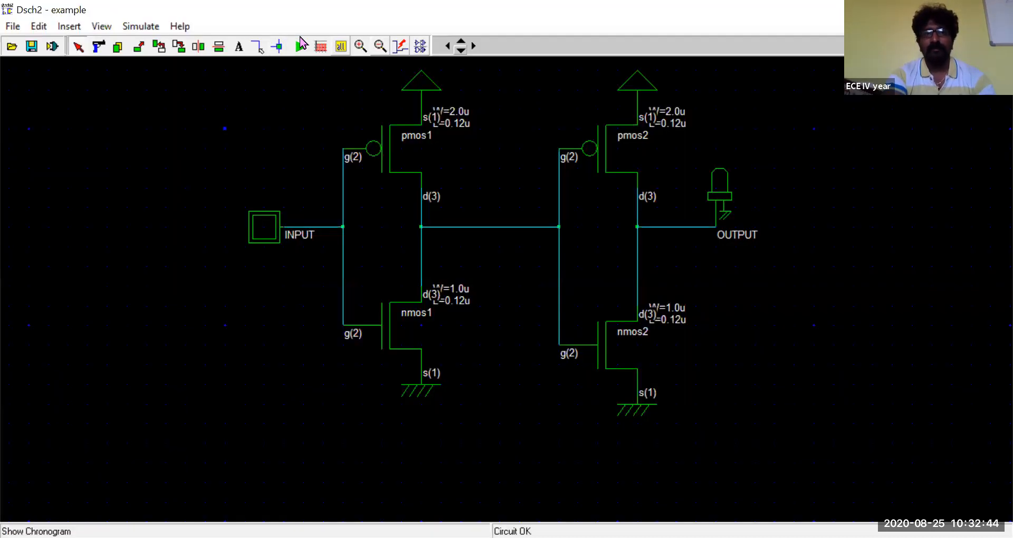
Run a fresh simulation with quick INPUT toggles and compare the INPUT and OUTPUT waveforms in the timing diagram.
{"action": "left_click", "coordinate": [301, 45]}
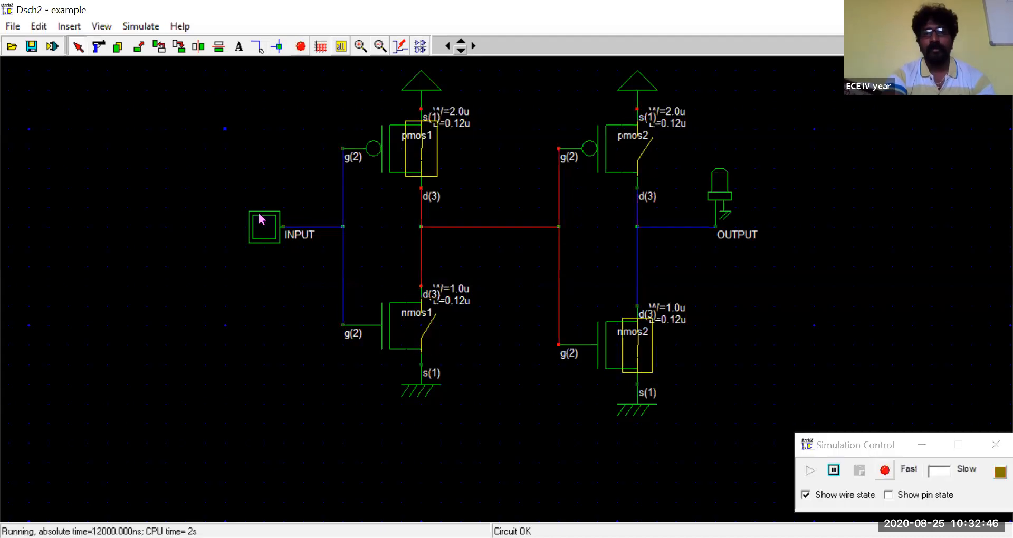
{"action": "left_click", "coordinate": [261, 220]}
{"action": "left_click", "coordinate": [260, 219]}
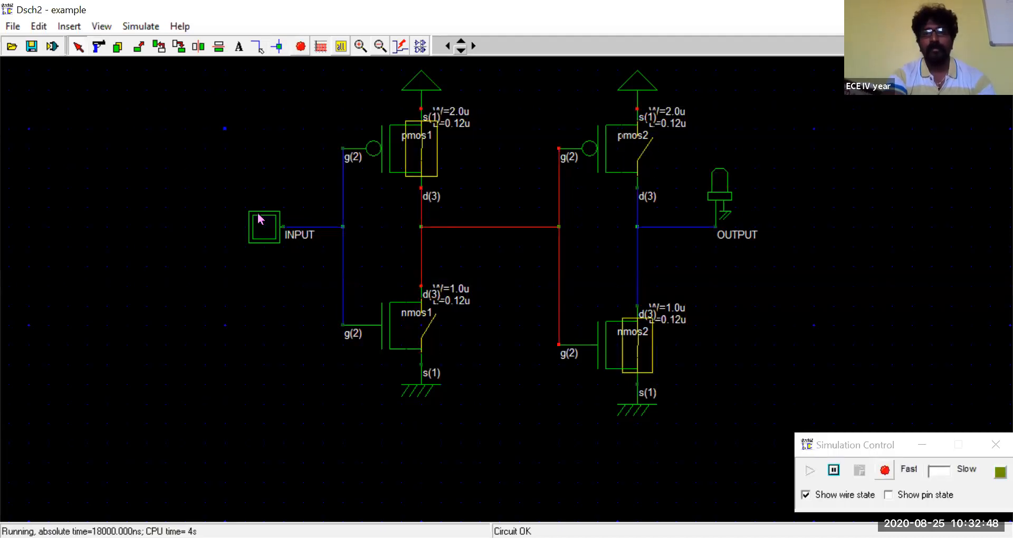
{"action": "left_click", "coordinate": [321, 47]}
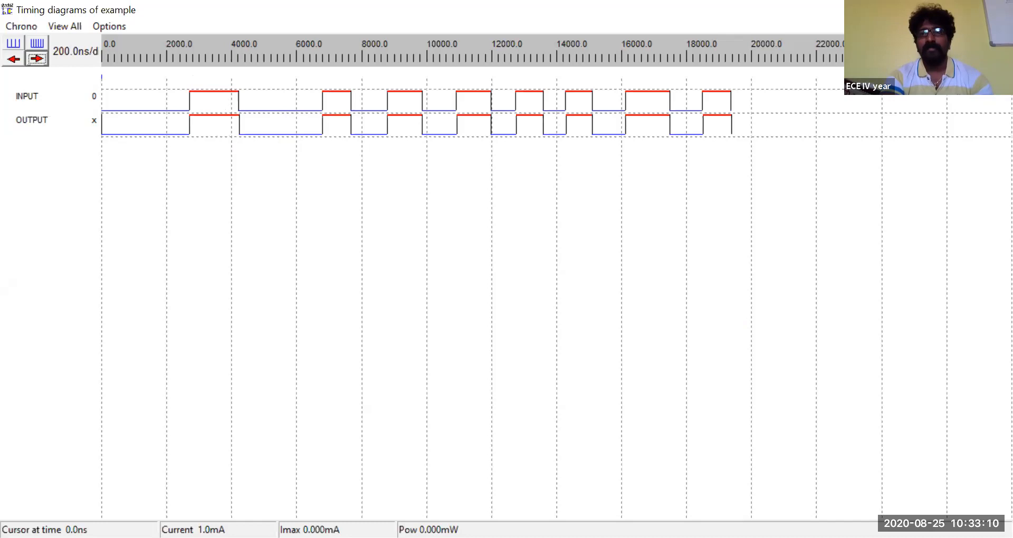
{"action": "left_click", "coordinate": [24, 24]}
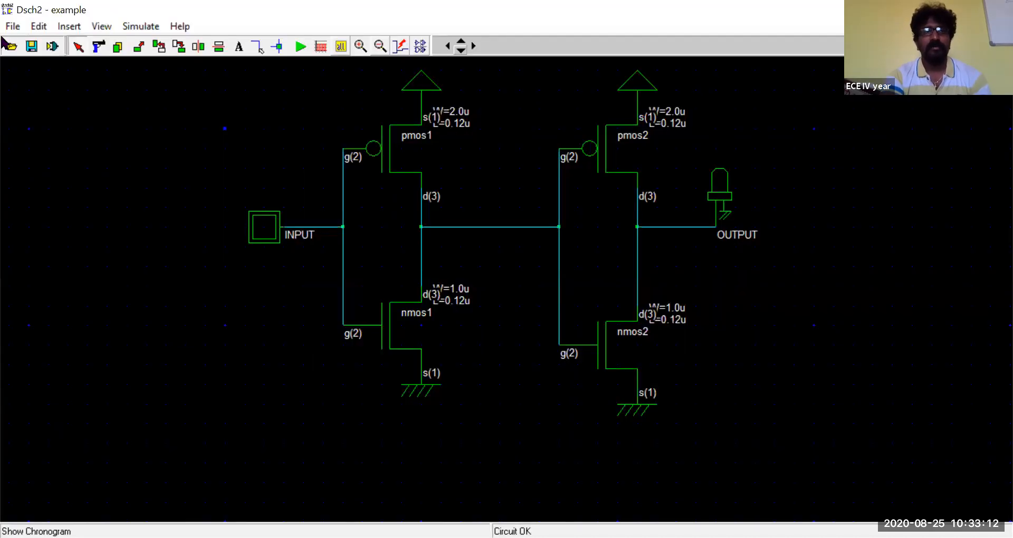
Generate the Verilog file of the example circuit and review the module description.
{"action": "left_click", "coordinate": [11, 25]}
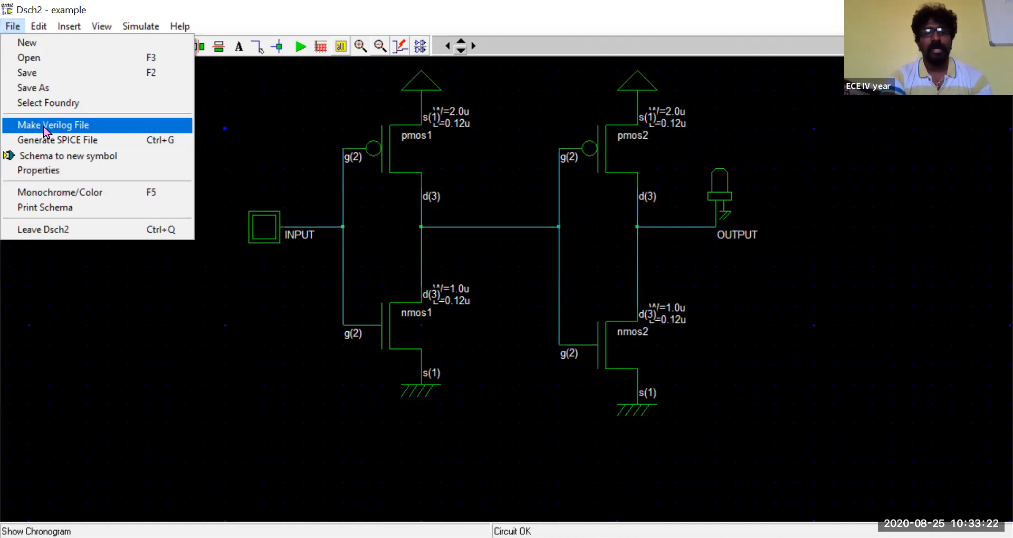
{"action": "left_click", "coordinate": [45, 131]}
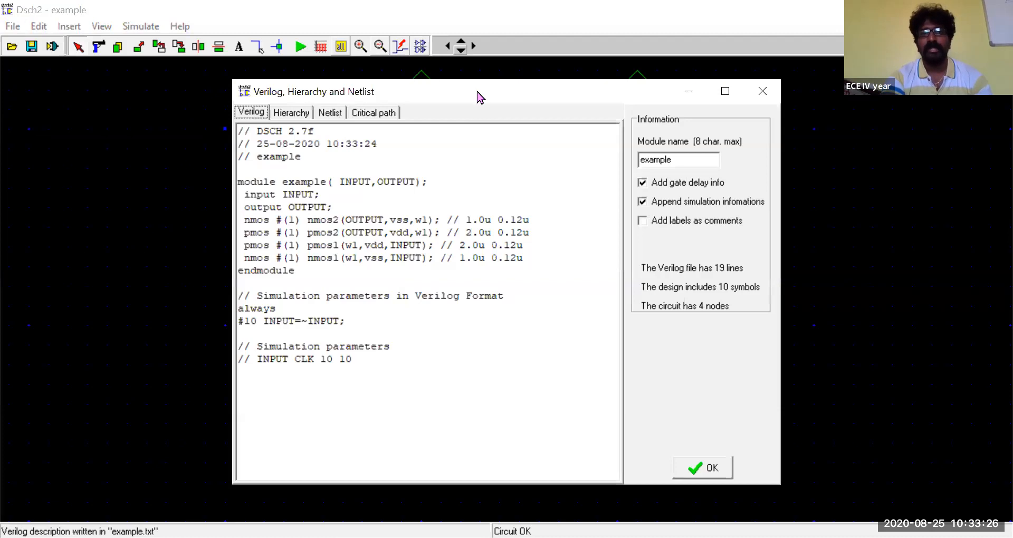
{"action": "left_click_drag", "start_coordinate": [477, 91], "coordinate": [460, 73]}
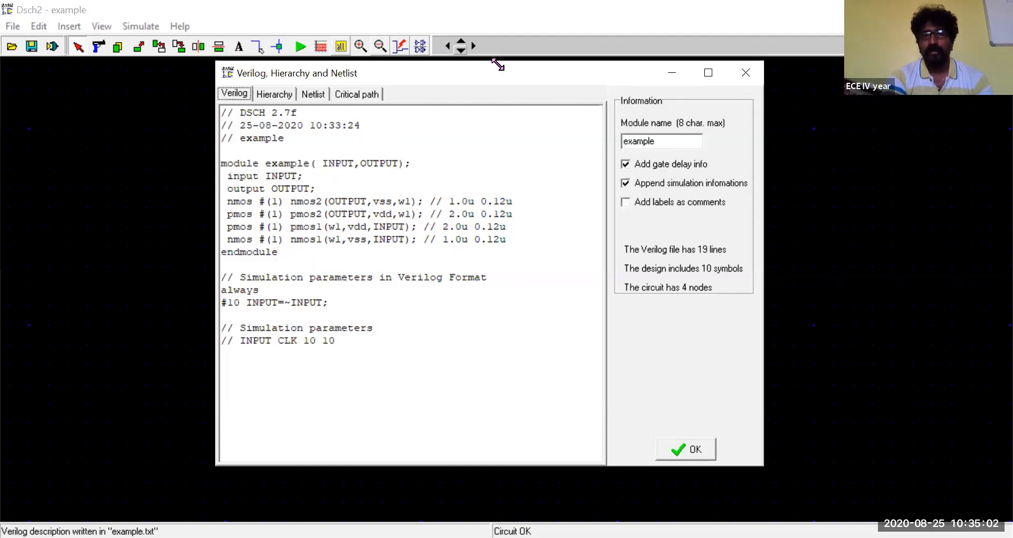
Move and shrink the Verilog window so that the module code and the schematic can be viewed together.
{"action": "left_click_drag", "start_coordinate": [498, 64], "coordinate": [417, 11]}
{"action": "left_click_drag", "start_coordinate": [683, 413], "coordinate": [642, 338]}
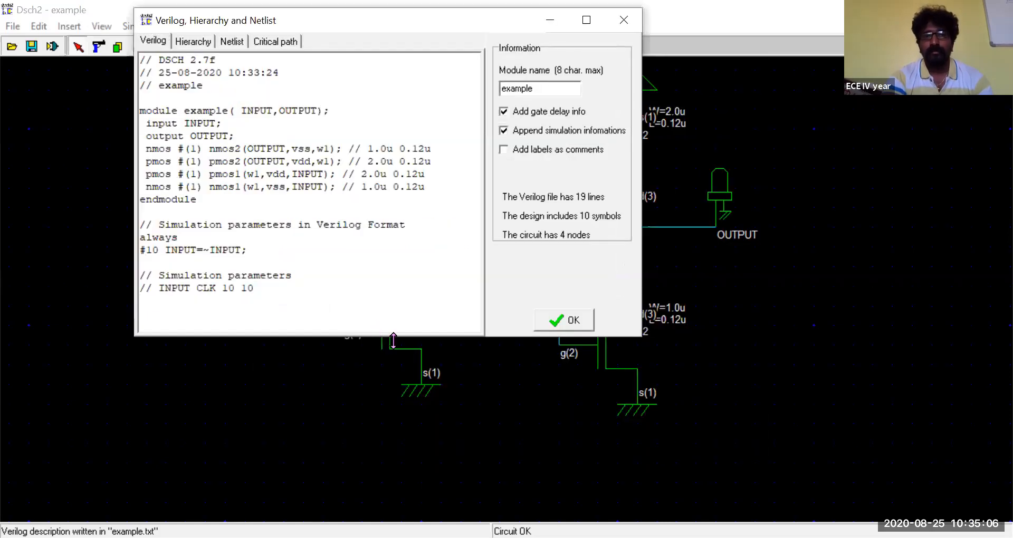
{"action": "left_click_drag", "start_coordinate": [393, 341], "coordinate": [393, 218]}
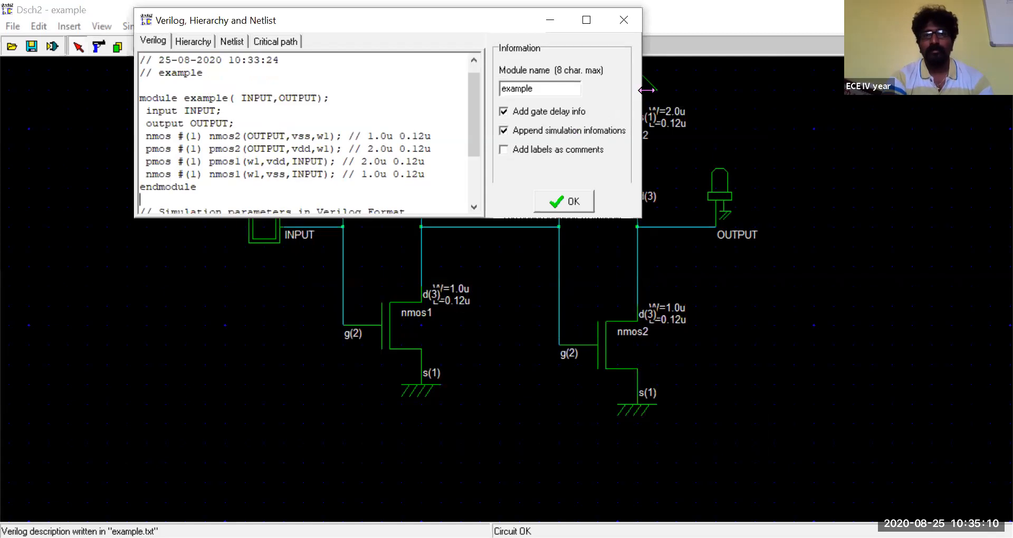
{"action": "left_click_drag", "start_coordinate": [641, 90], "coordinate": [616, 90]}
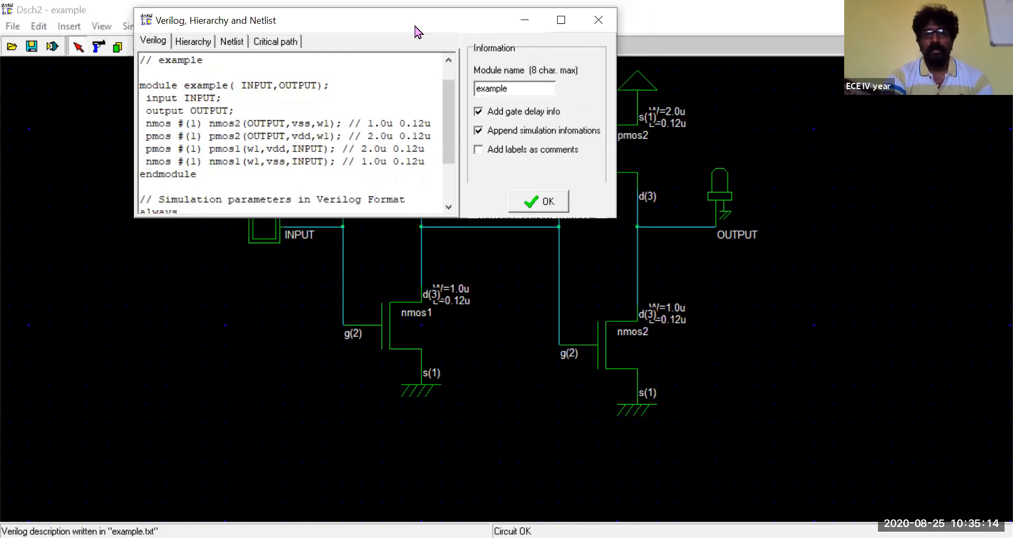
Reposition the Verilog window around the schematic to compare the nmos and pmos statements with each inverter's transistors.
{"action": "left_click_drag", "start_coordinate": [415, 26], "coordinate": [311, 308]}
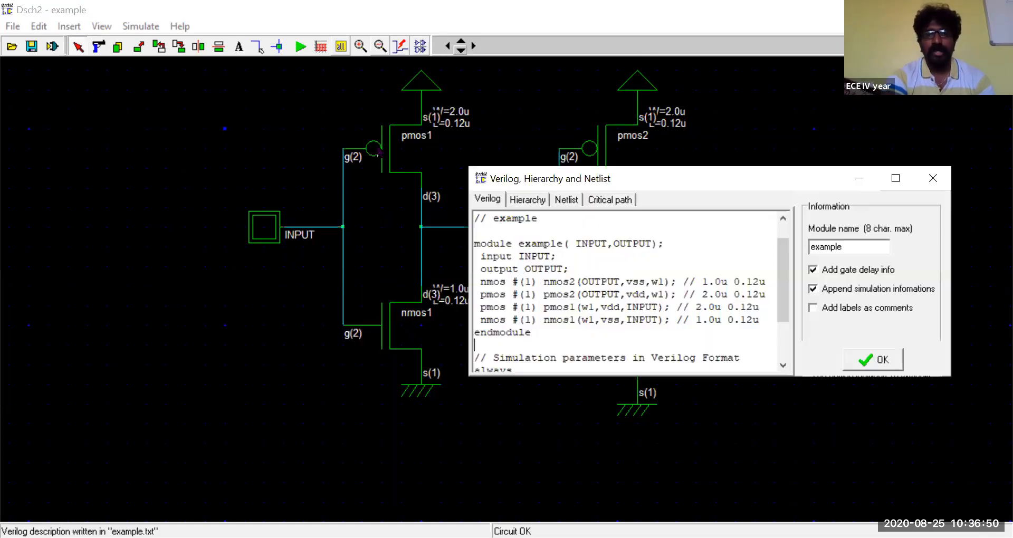
{"action": "left_click_drag", "start_coordinate": [224, 311], "coordinate": [663, 187]}
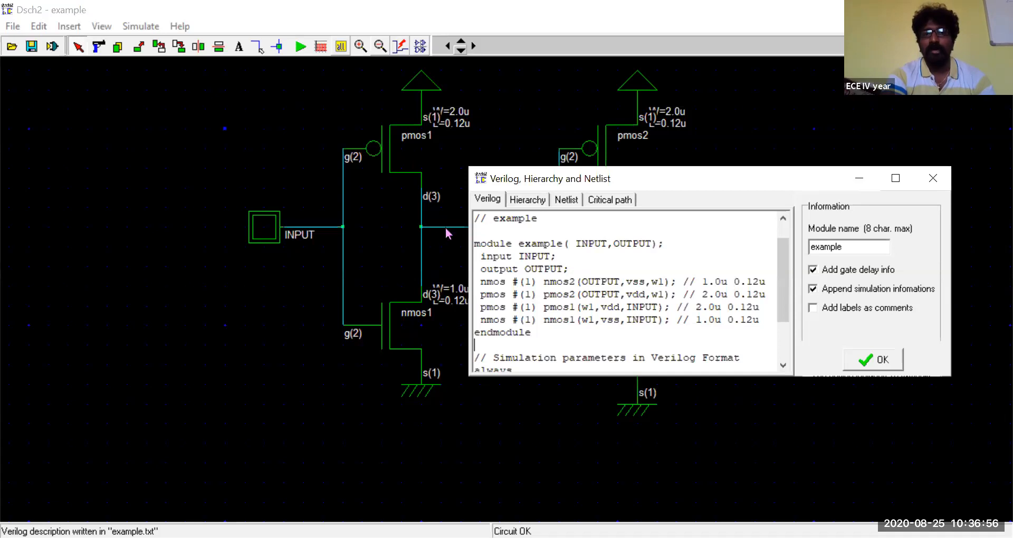
{"action": "left_click_drag", "start_coordinate": [555, 178], "coordinate": [633, 108]}
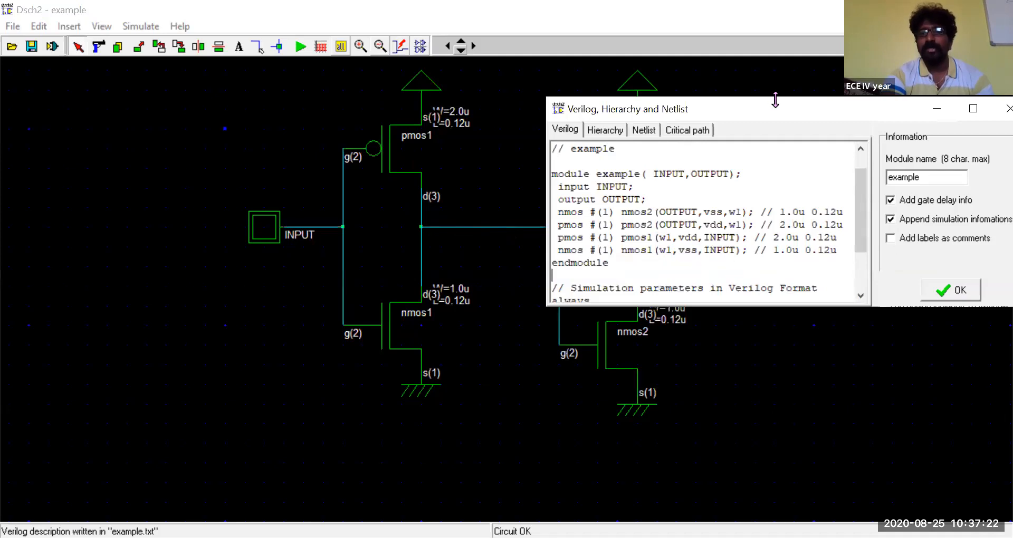
{"action": "left_click_drag", "start_coordinate": [775, 103], "coordinate": [455, 151]}
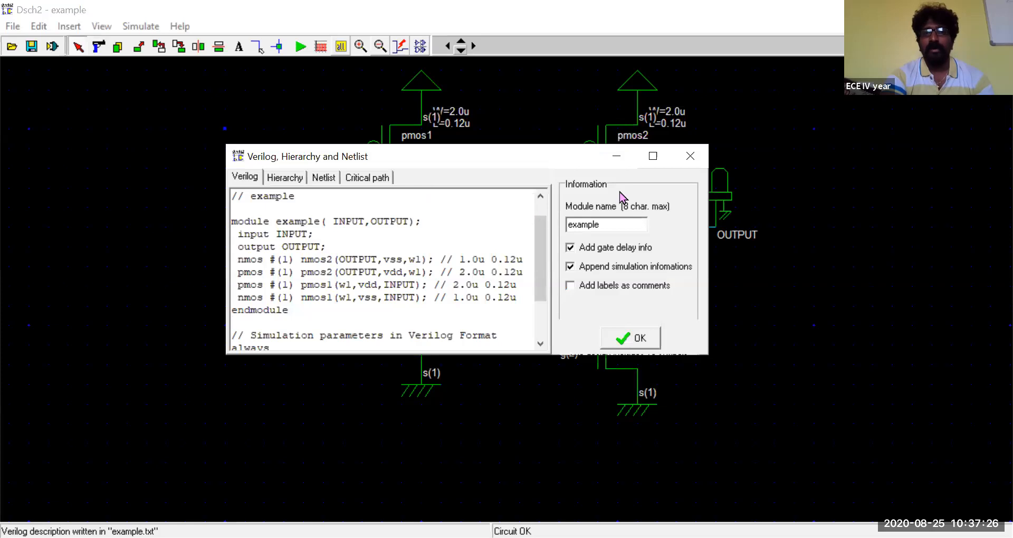
Set the Verilog module name to CMOS_BUFFER.
{"action": "left_click_drag", "start_coordinate": [611, 221], "coordinate": [552, 228]}
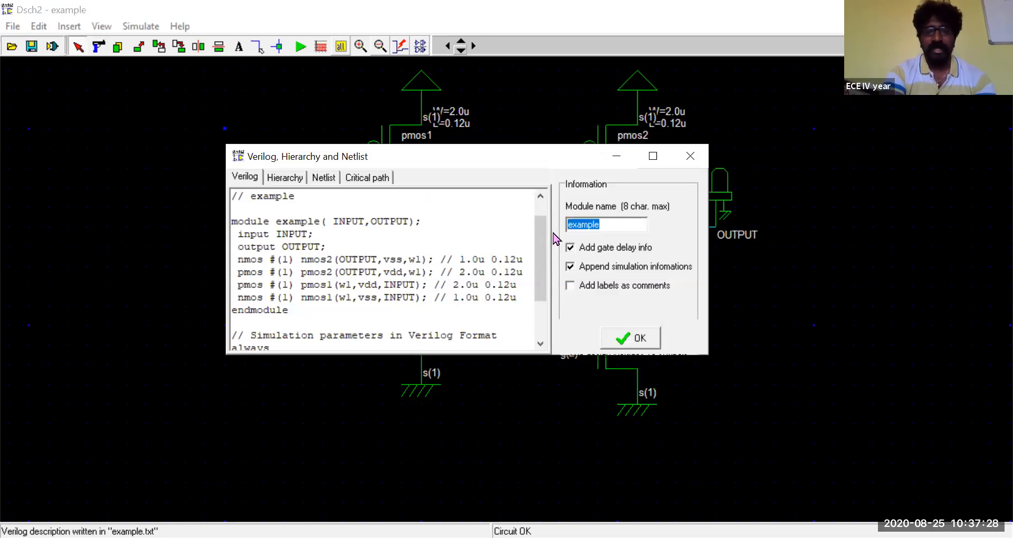
{"action": "type", "text": "CM"}
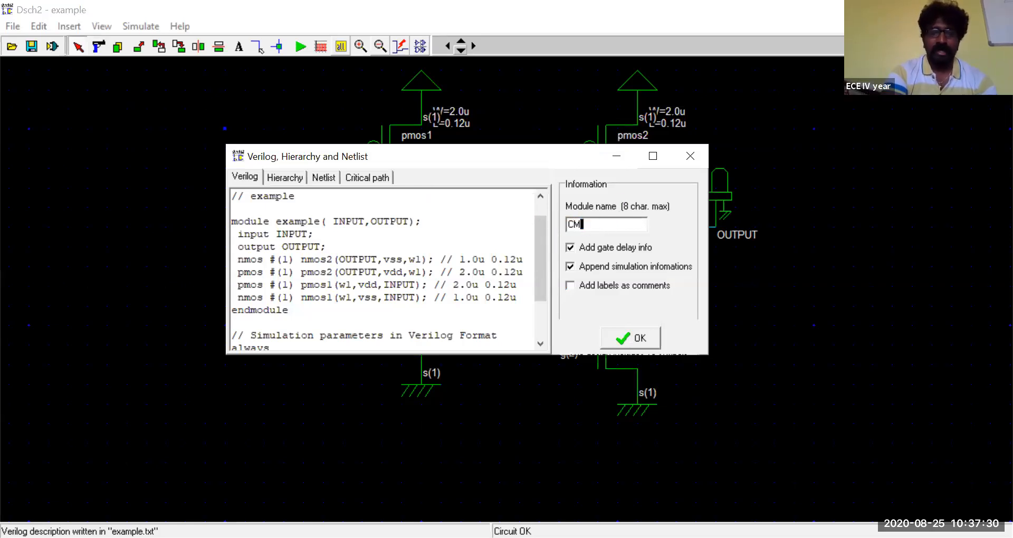
{"action": "type", "text": "OS_"}
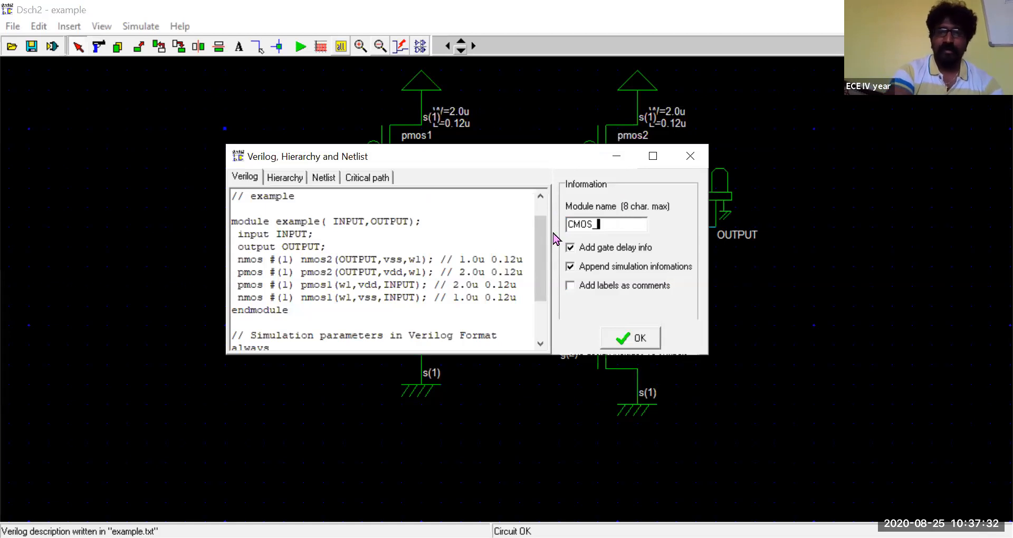
{"action": "type", "text": "BUFFER"}
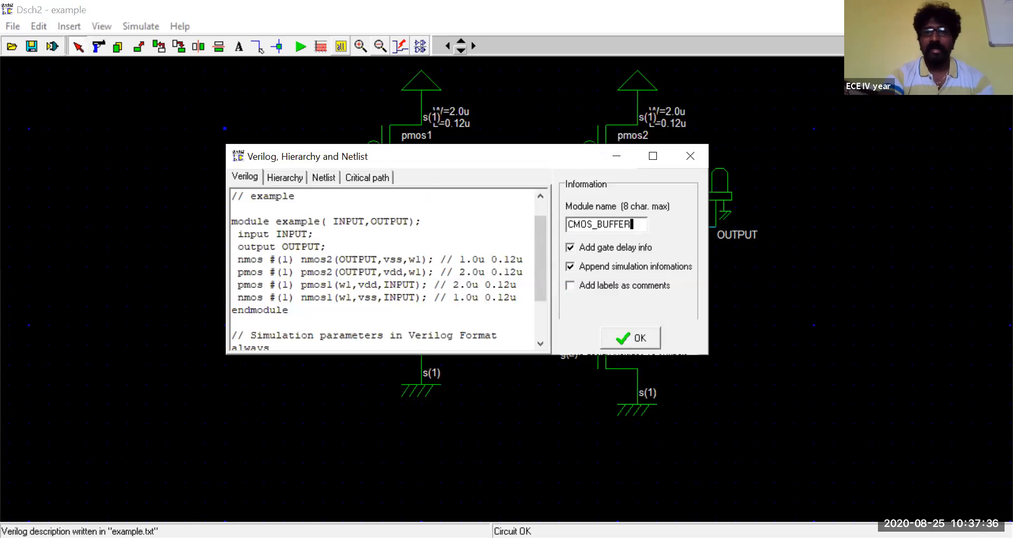